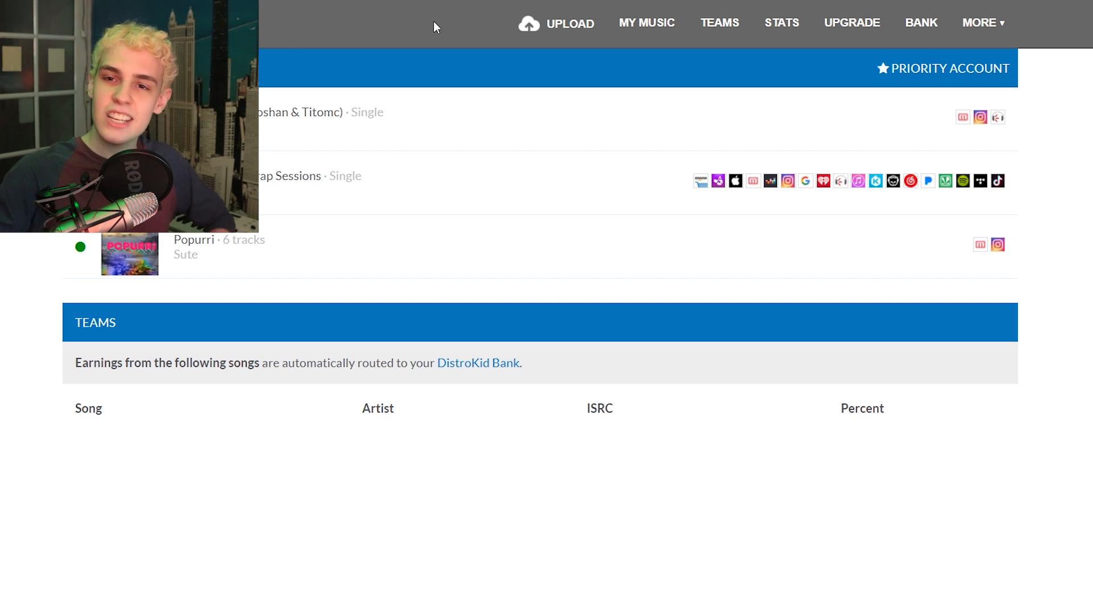
Open the music upload form and review the list of streaming services selected for distribution.
{"action": "left_click", "coordinate": [560, 28]}
{"action": "scroll", "coordinate": [1023, 121], "scroll_direction": "down", "scroll_amount": 20}
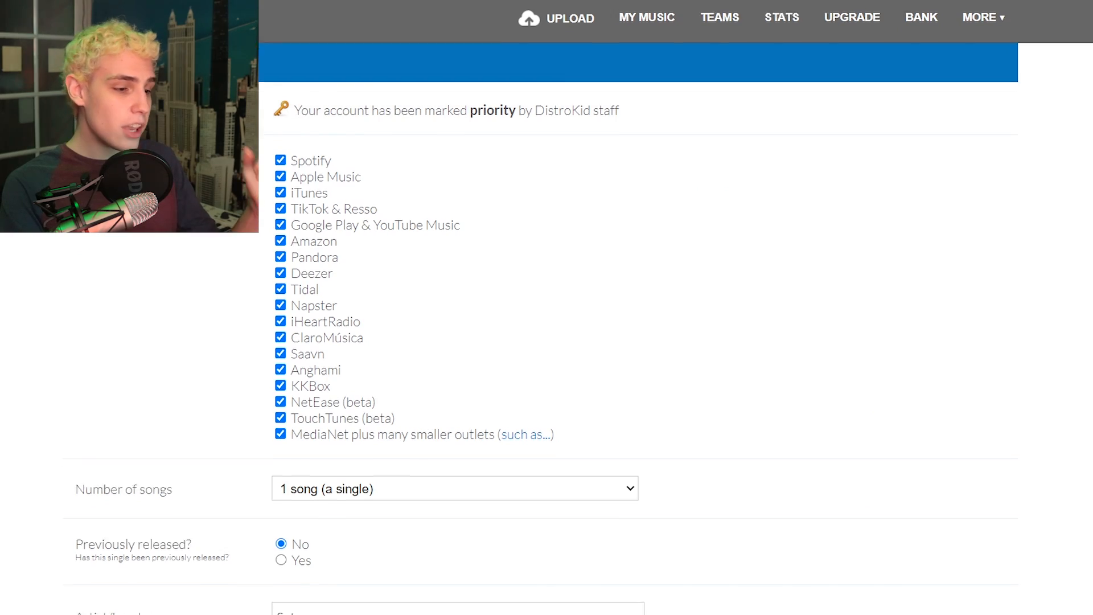
{"action": "scroll", "coordinate": [546, 308], "scroll_direction": "down", "scroll_amount": 15}
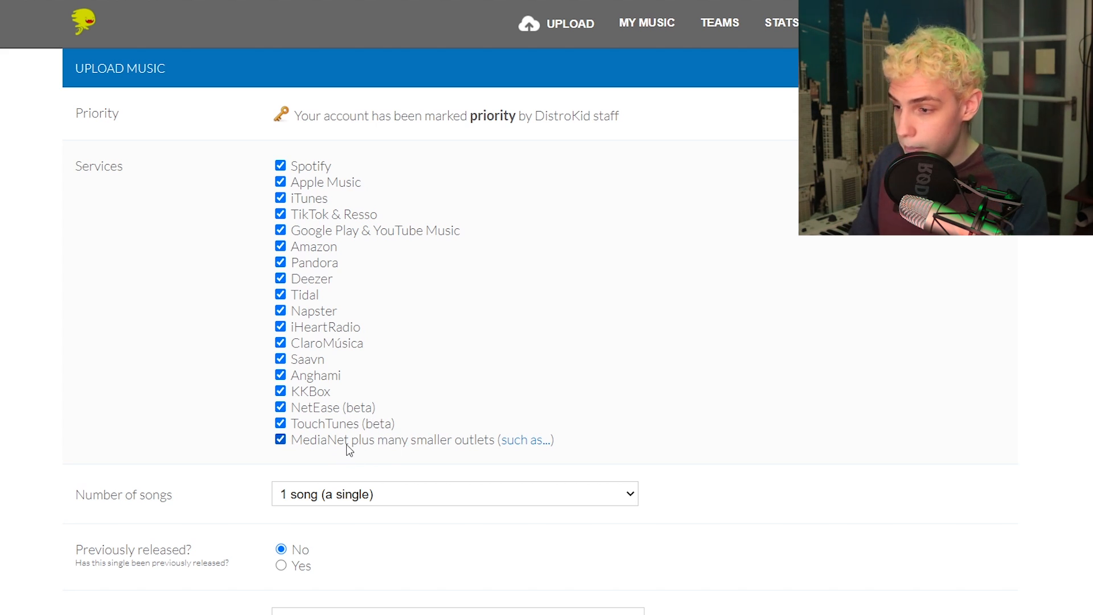
{"action": "left_click_drag", "start_coordinate": [351, 444], "coordinate": [715, 446]}
{"action": "left_click", "coordinate": [170, 384]}
{"action": "scroll", "coordinate": [171, 385], "scroll_direction": "down", "scroll_amount": 2}
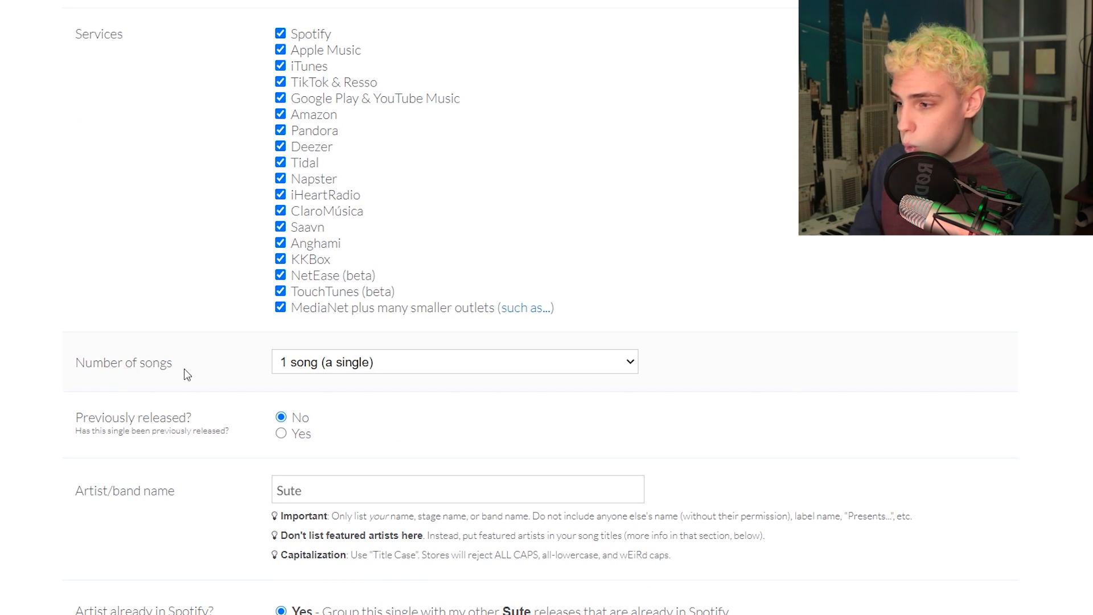
Try 10 songs as the number of songs, and return the release to 1 song (a single).
{"action": "left_click_drag", "start_coordinate": [190, 370], "coordinate": [85, 364]}
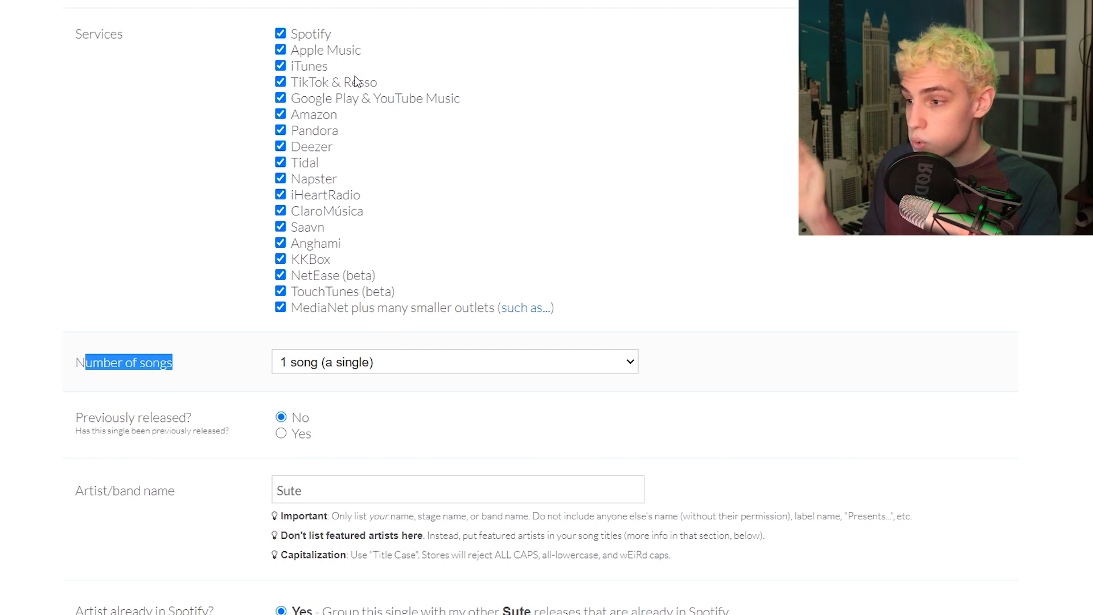
{"action": "left_click", "coordinate": [346, 175]}
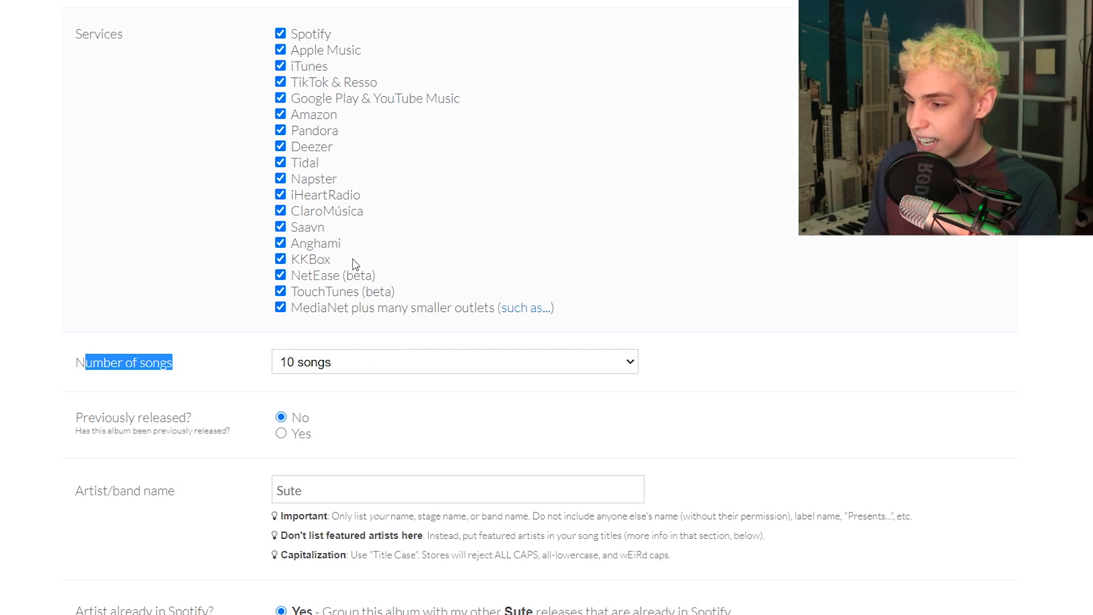
{"action": "left_click", "coordinate": [347, 39]}
Replace the artist/band name with "MC Pedro".
{"action": "left_click", "coordinate": [171, 433]}
{"action": "scroll", "coordinate": [191, 393], "scroll_direction": "down", "scroll_amount": 1}
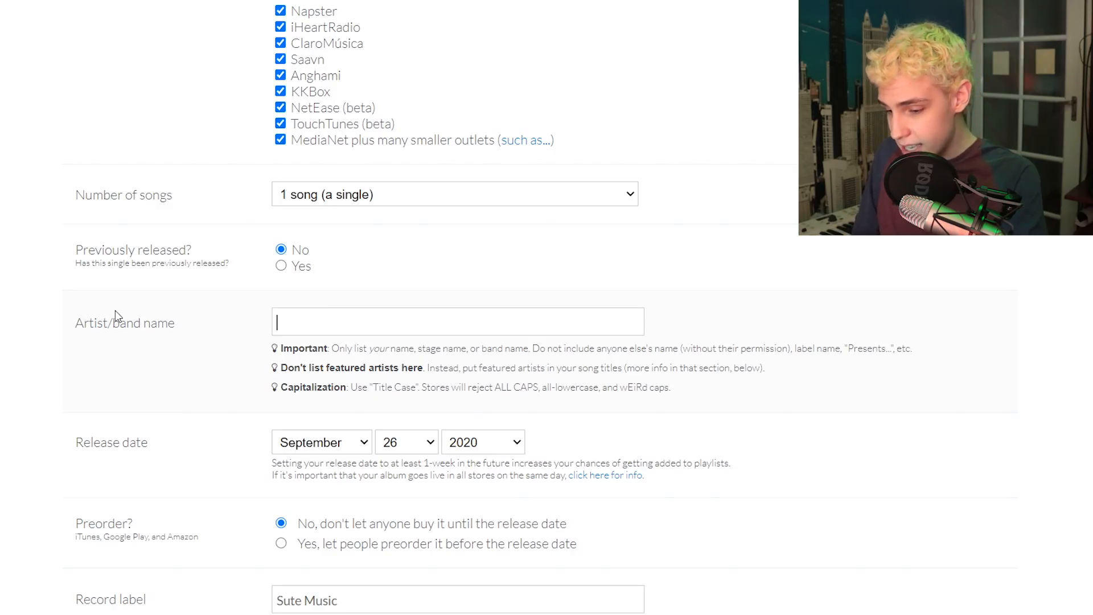
{"action": "type", "text": "MC Pedro"}
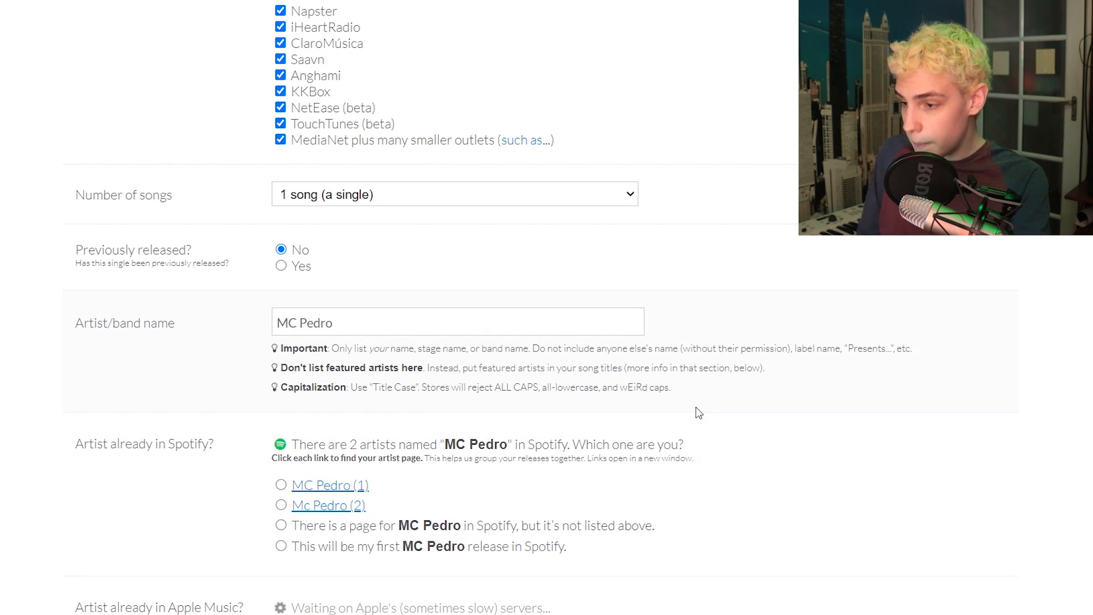
Check the Spotify pages of both listed artists with the same name, closing each page after viewing it.
{"action": "scroll", "coordinate": [698, 408], "scroll_direction": "down", "scroll_amount": 2}
{"action": "middle_click", "coordinate": [722, 407]}
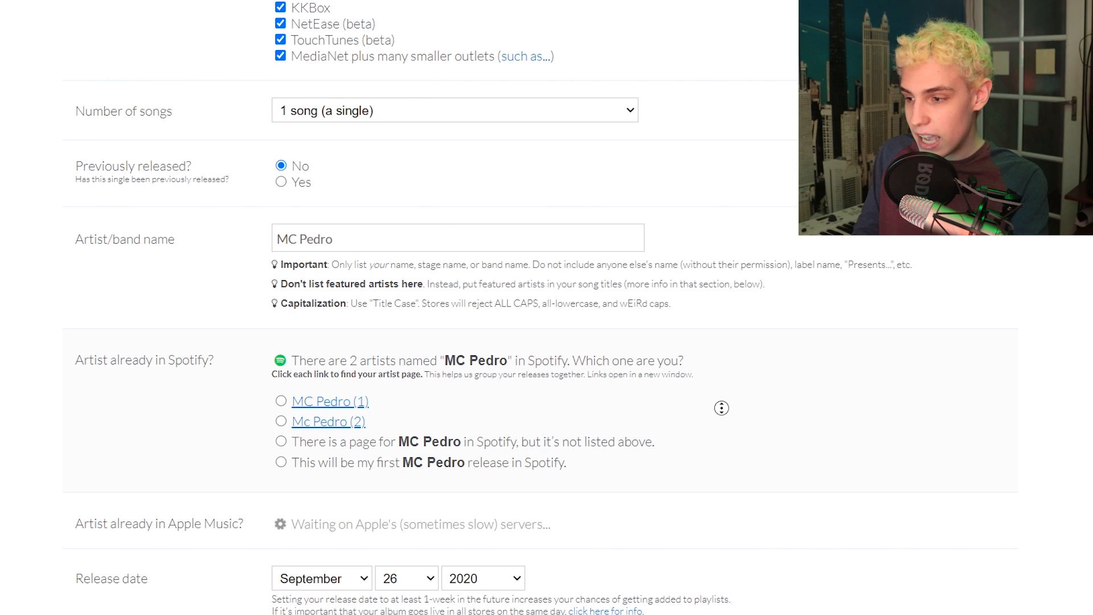
{"action": "middle_click", "coordinate": [722, 417]}
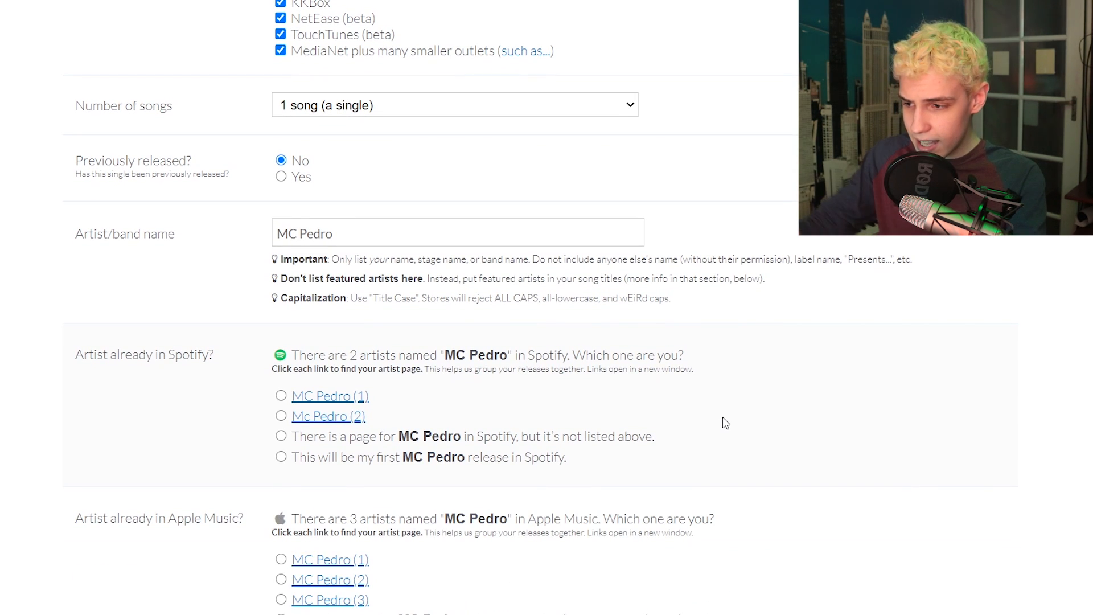
{"action": "left_click", "coordinate": [354, 400]}
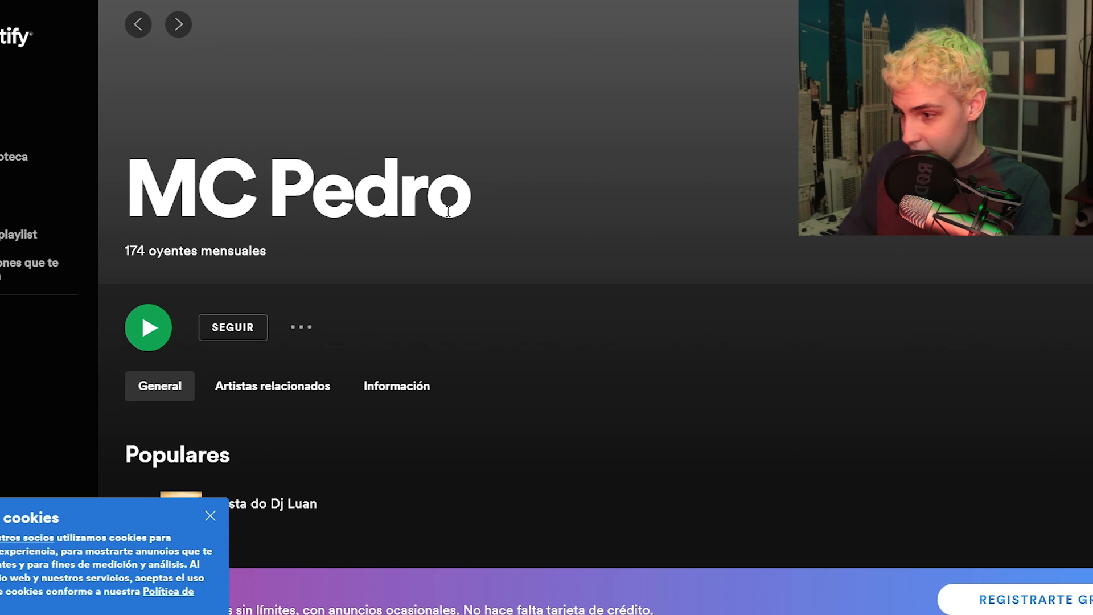
{"action": "scroll", "coordinate": [469, 229], "scroll_direction": "down", "scroll_amount": 5}
{"action": "scroll", "coordinate": [481, 291], "scroll_direction": "up", "scroll_amount": 5}
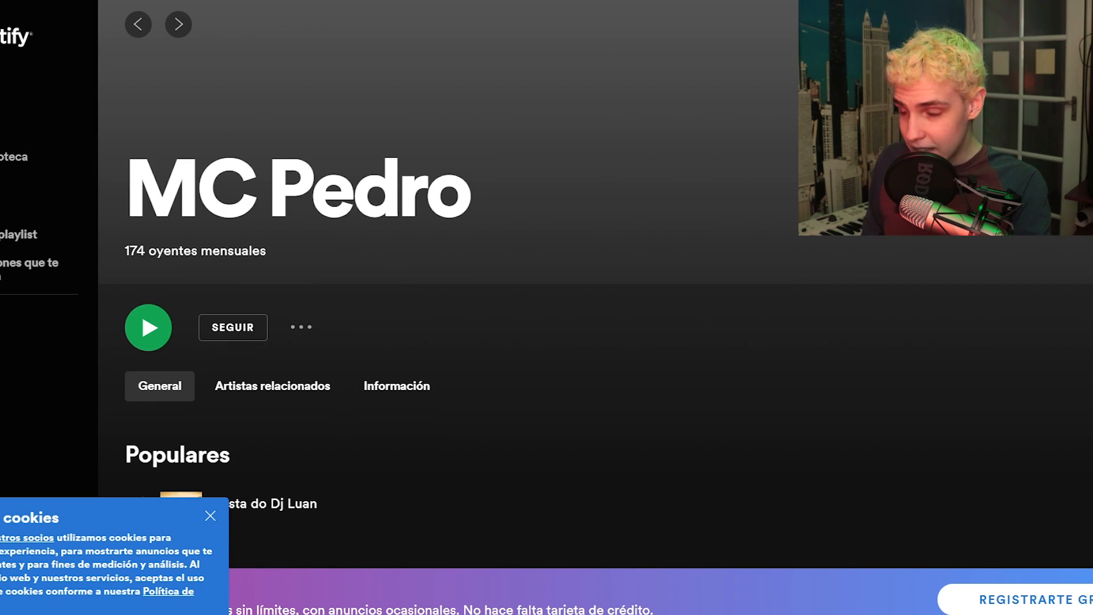
{"action": "key", "text": "ctrl+w"}
{"action": "left_click", "coordinate": [344, 417]}
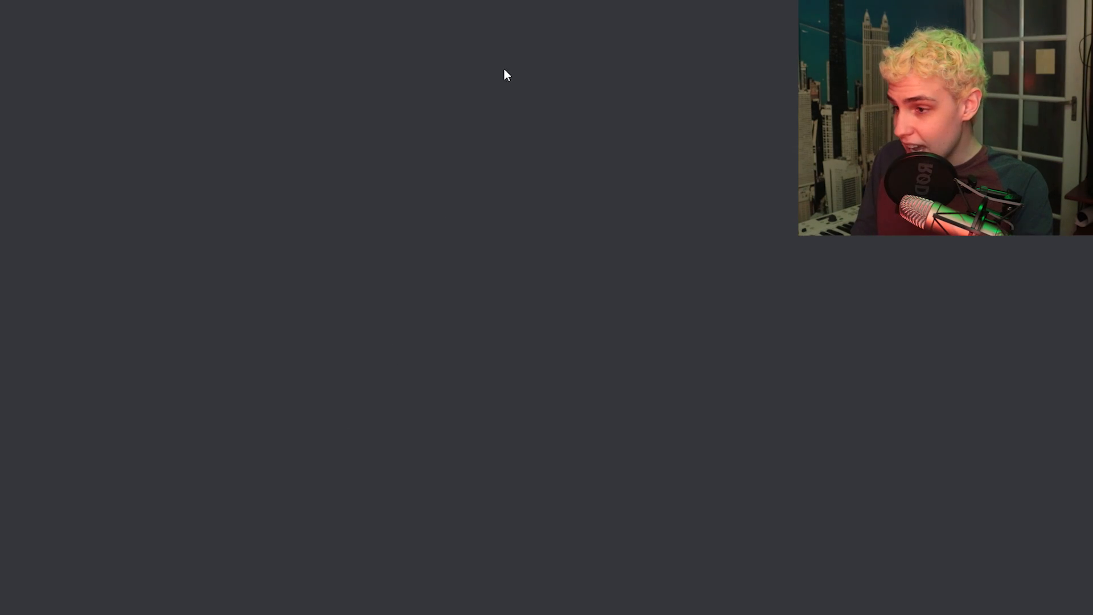
{"action": "key", "text": "ctrl+w"}
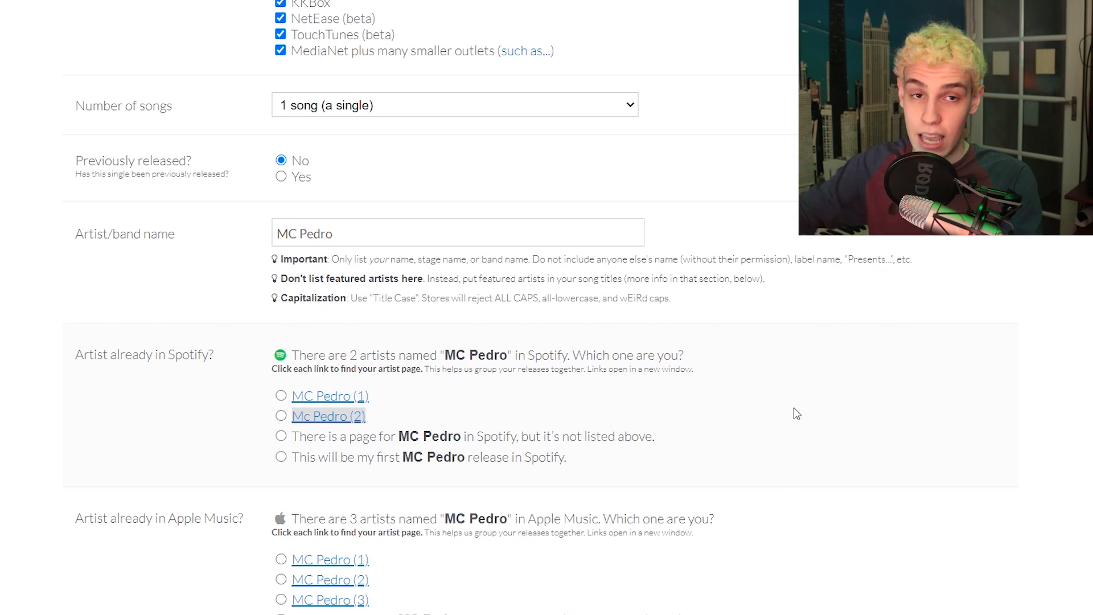
Mark the single as the artist's first release in Spotify and in iTunes and Apple Music.
{"action": "scroll", "coordinate": [866, 442], "scroll_direction": "down", "scroll_amount": 1}
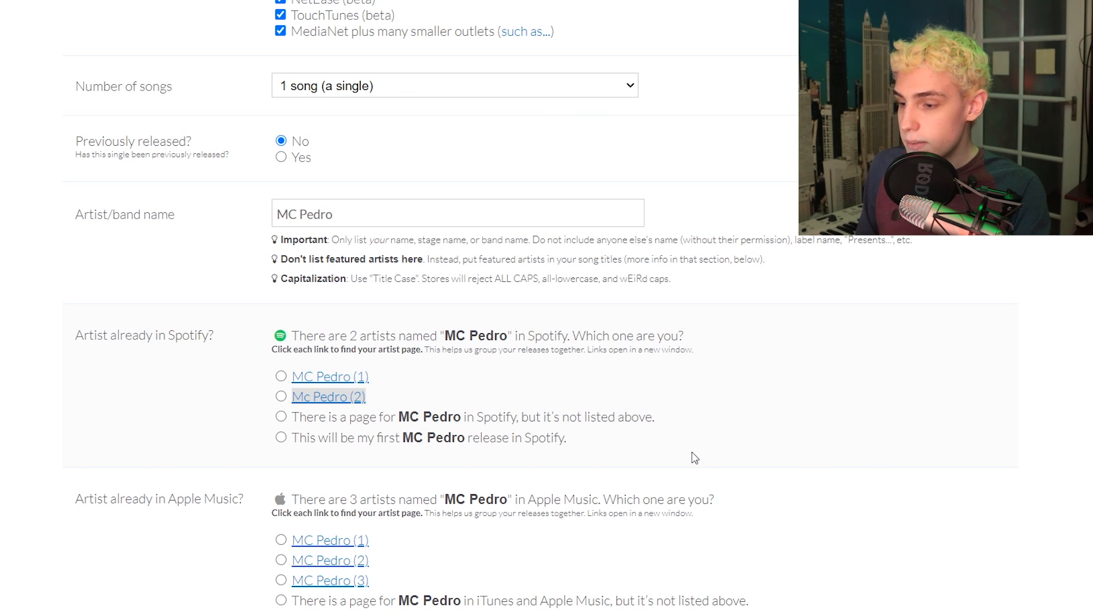
{"action": "scroll", "coordinate": [786, 464], "scroll_direction": "down", "scroll_amount": 1}
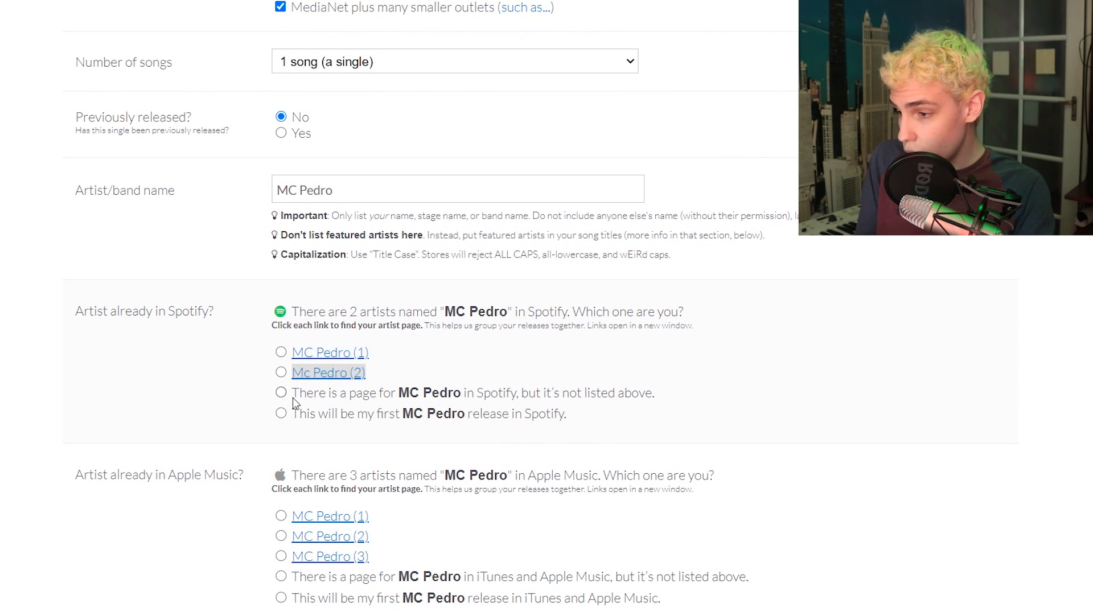
{"action": "left_click", "coordinate": [282, 394]}
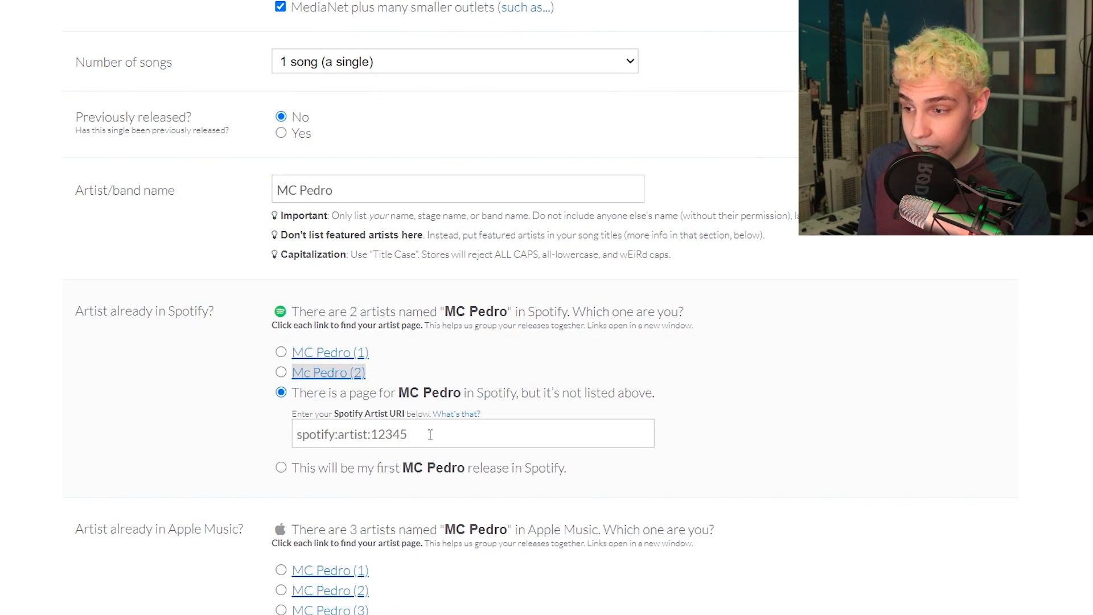
{"action": "left_click", "coordinate": [283, 470]}
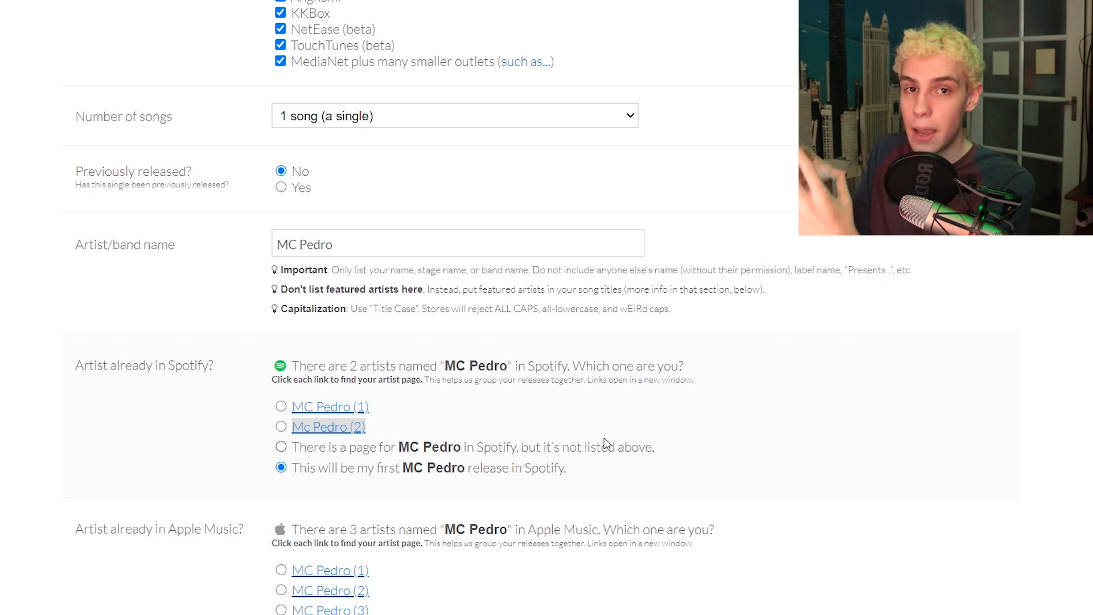
{"action": "scroll", "coordinate": [605, 443], "scroll_direction": "down", "scroll_amount": 3}
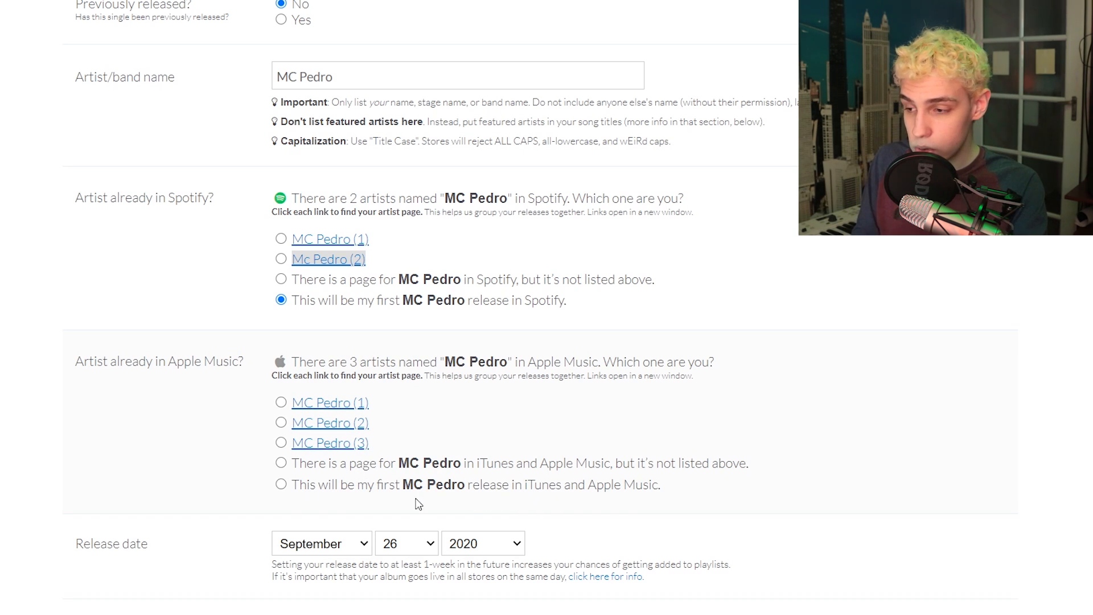
{"action": "left_click", "coordinate": [282, 486]}
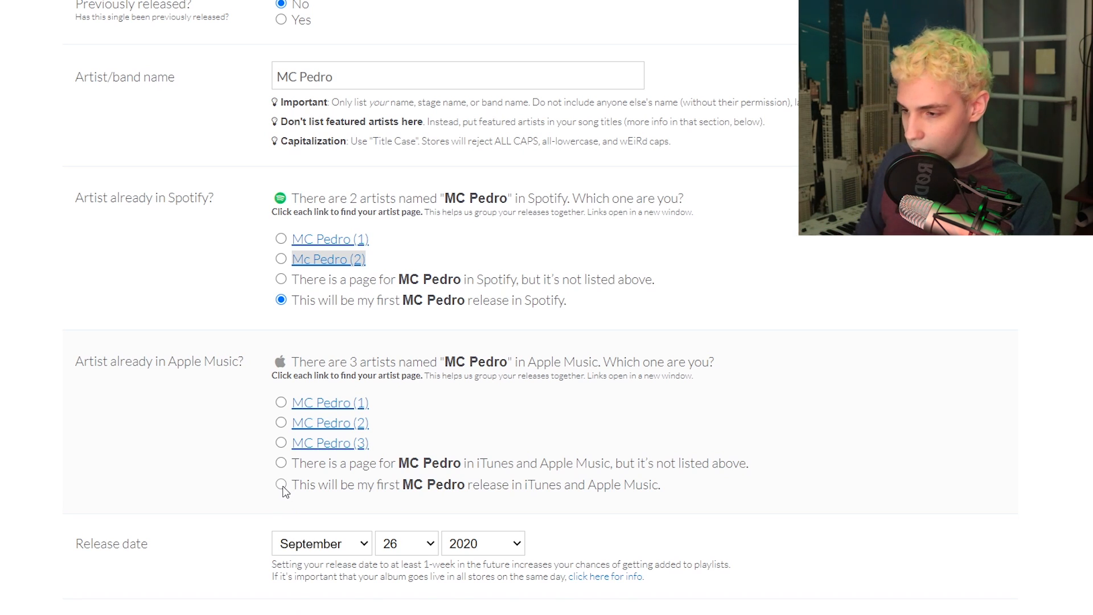
Set the day of the September 2020 release date to 31.
{"action": "scroll", "coordinate": [399, 498], "scroll_direction": "down", "scroll_amount": 3}
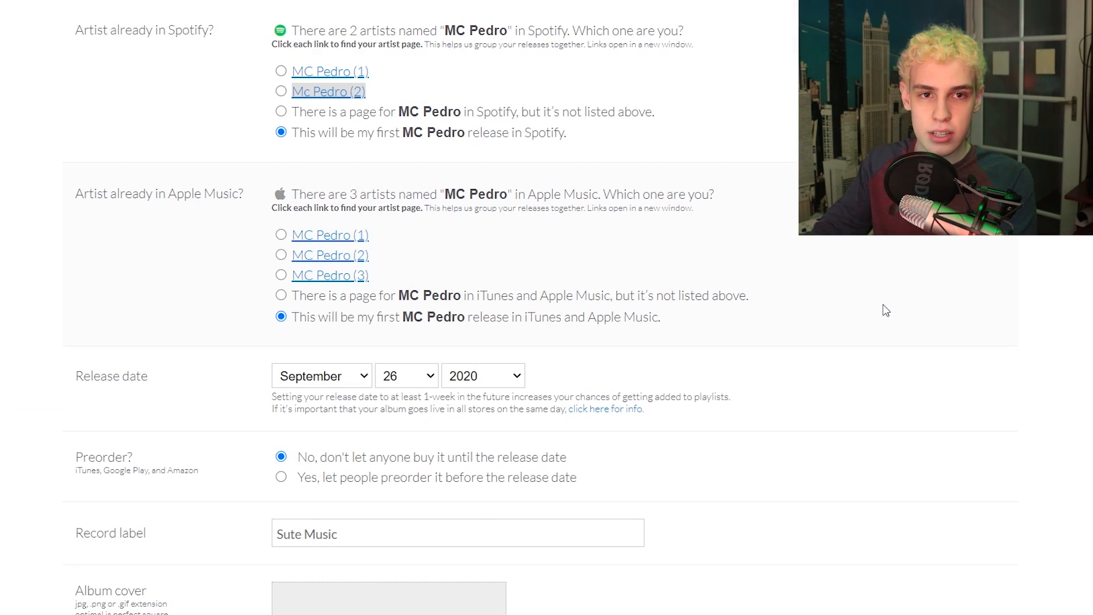
{"action": "scroll", "coordinate": [391, 309], "scroll_direction": "down", "scroll_amount": 1}
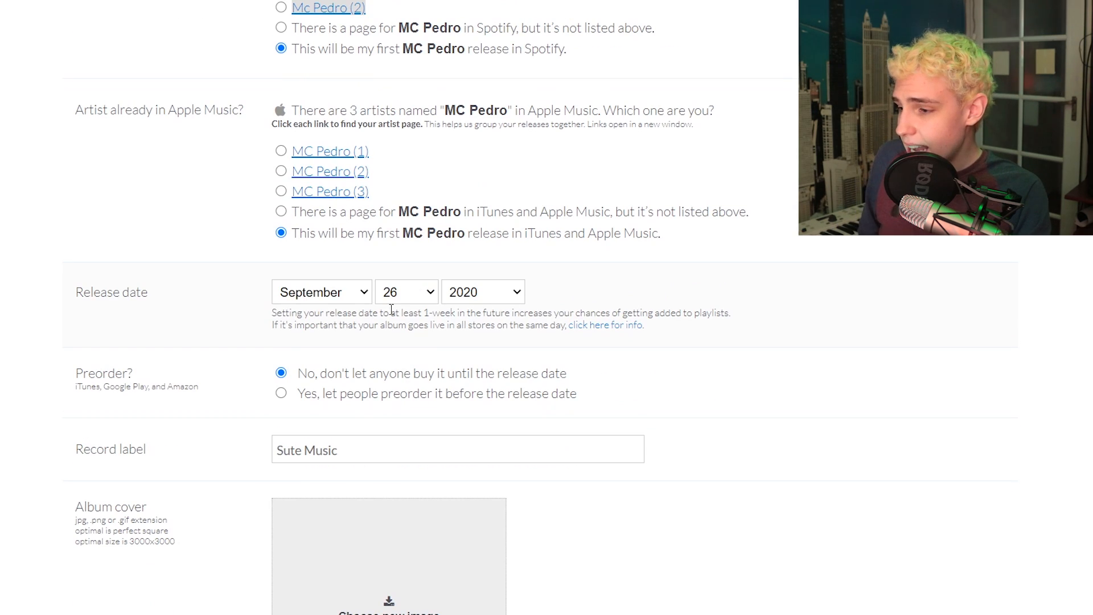
{"action": "left_click", "coordinate": [408, 296]}
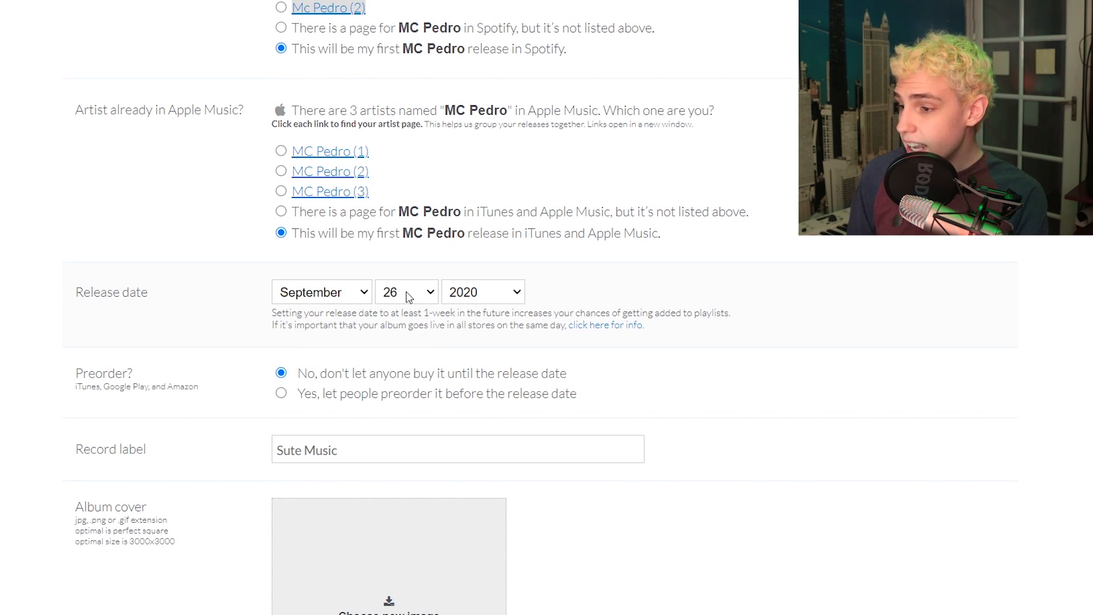
{"action": "left_click", "coordinate": [408, 564]}
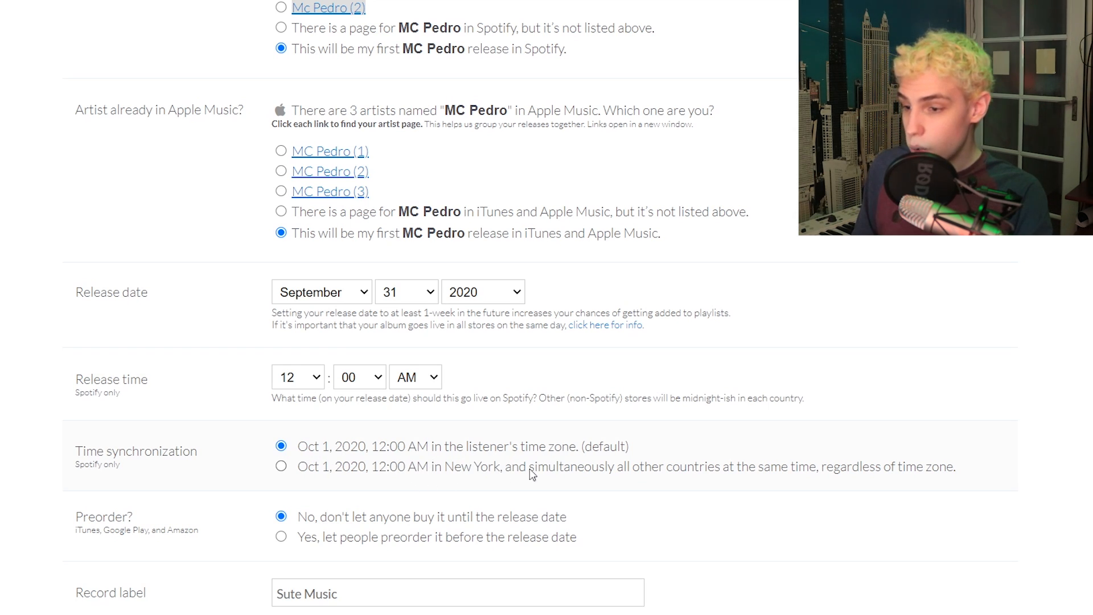
Allow people to preorder the single before the release date.
{"action": "scroll", "coordinate": [627, 470], "scroll_direction": "down", "scroll_amount": 1}
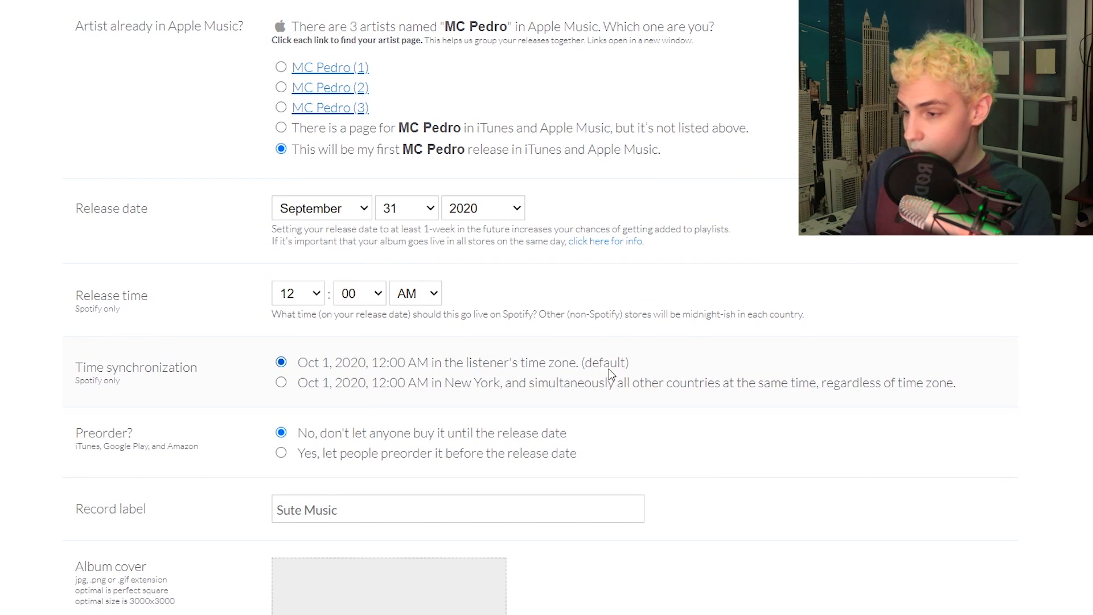
{"action": "scroll", "coordinate": [421, 427], "scroll_direction": "down", "scroll_amount": 2}
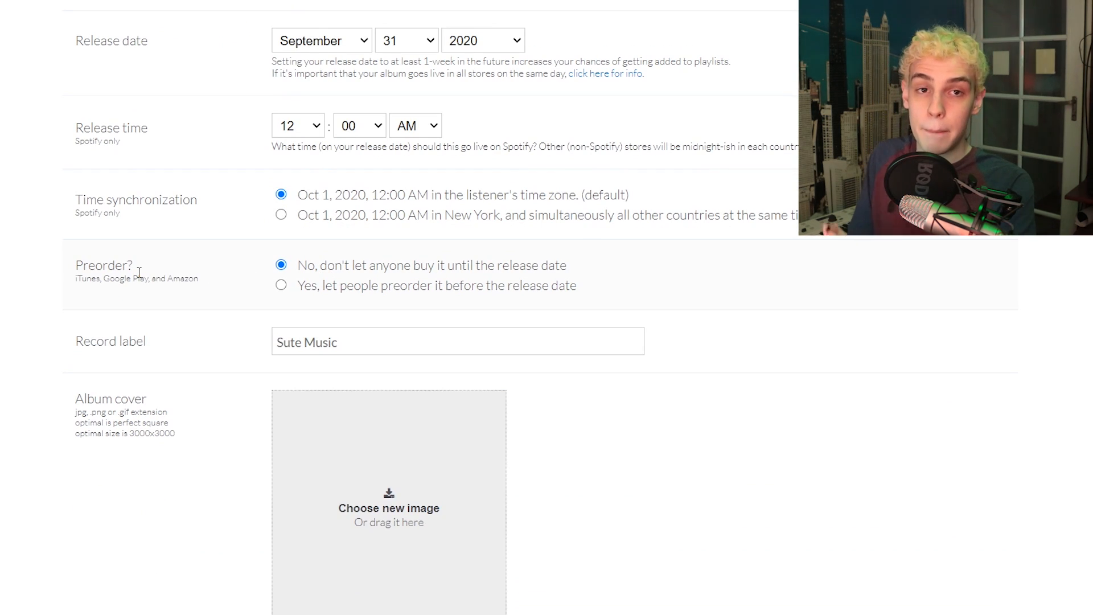
{"action": "left_click", "coordinate": [281, 285]}
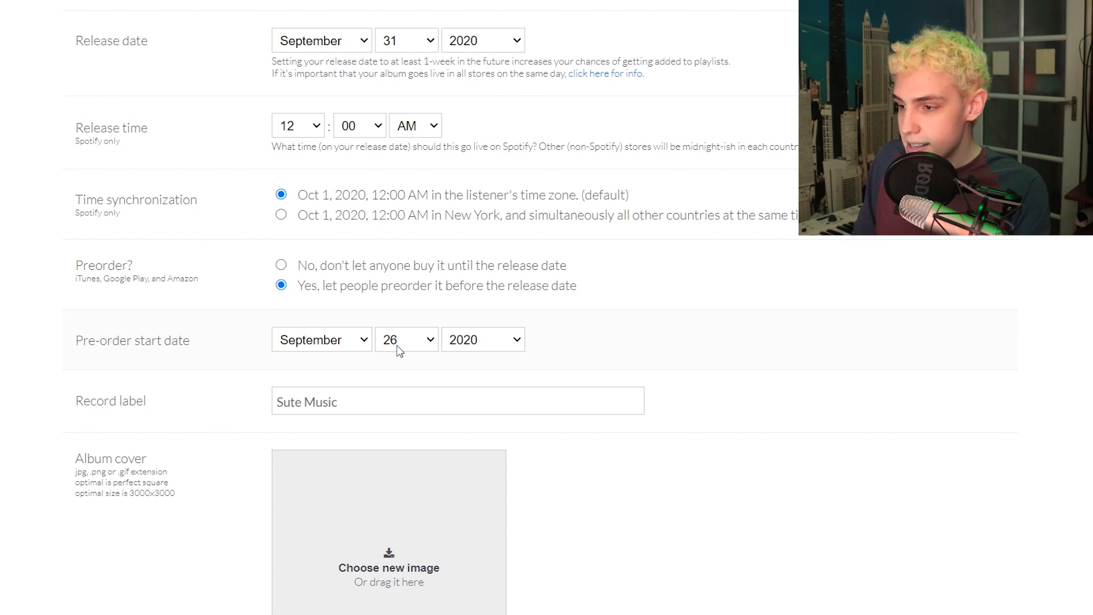
Examine the record label field, the album cover's format and size requirements, and the rules stores apply to artwork.
{"action": "scroll", "coordinate": [400, 351], "scroll_direction": "down", "scroll_amount": 1}
{"action": "left_click_drag", "start_coordinate": [205, 316], "coordinate": [84, 317]}
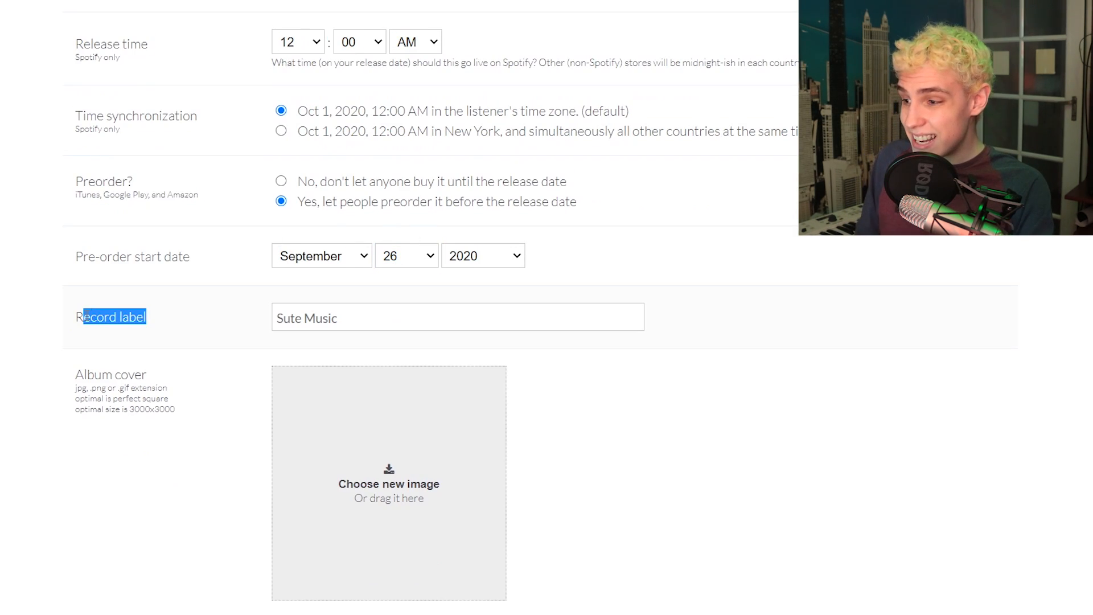
{"action": "left_click", "coordinate": [425, 321]}
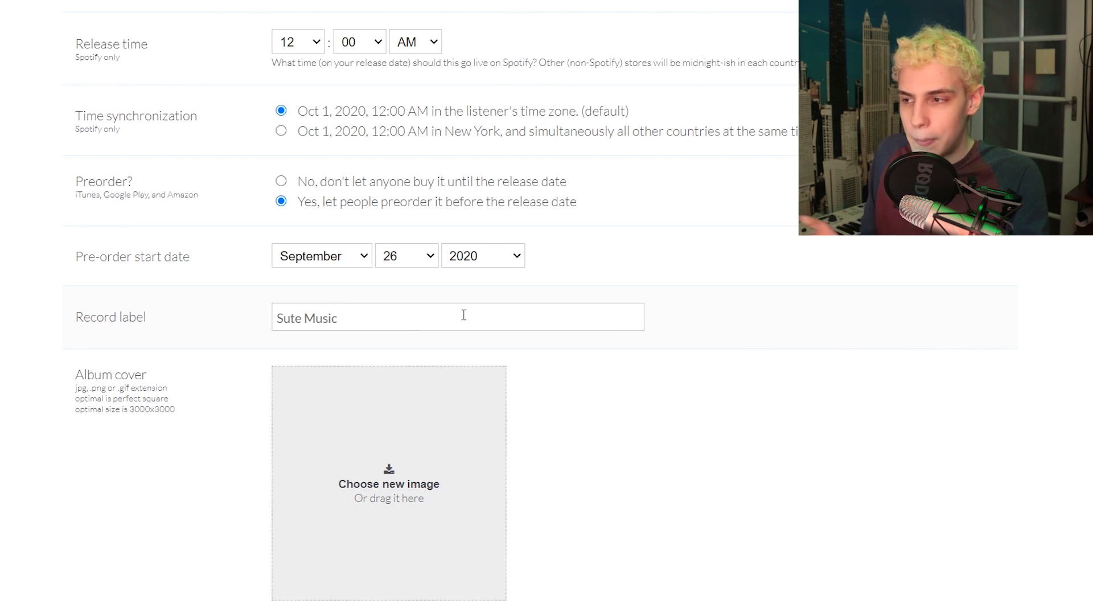
{"action": "scroll", "coordinate": [369, 317], "scroll_direction": "down", "scroll_amount": 2}
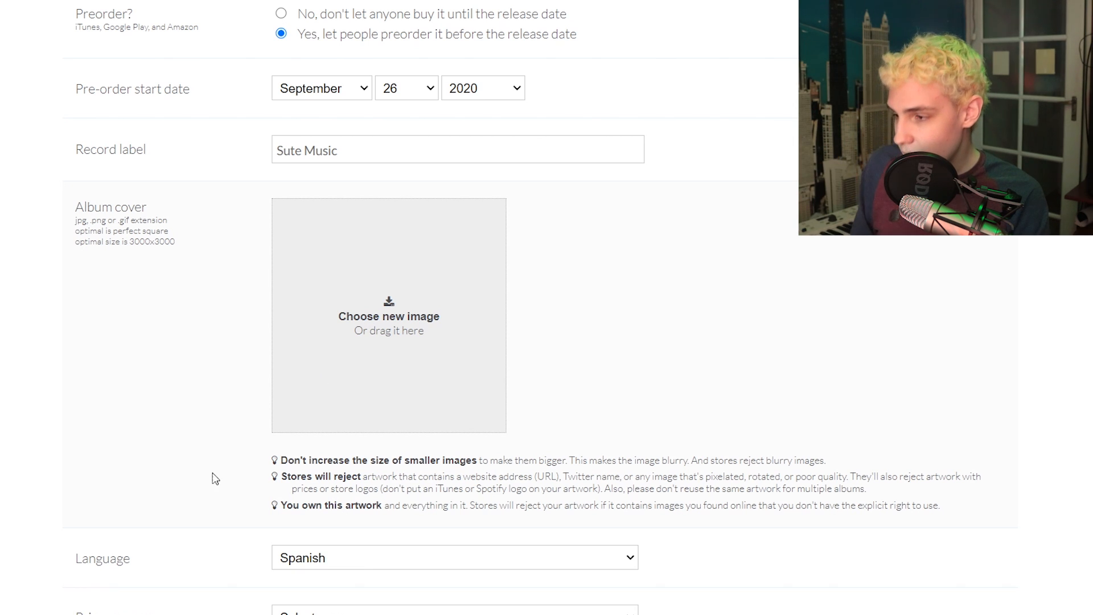
{"action": "left_click_drag", "start_coordinate": [155, 240], "coordinate": [126, 240]}
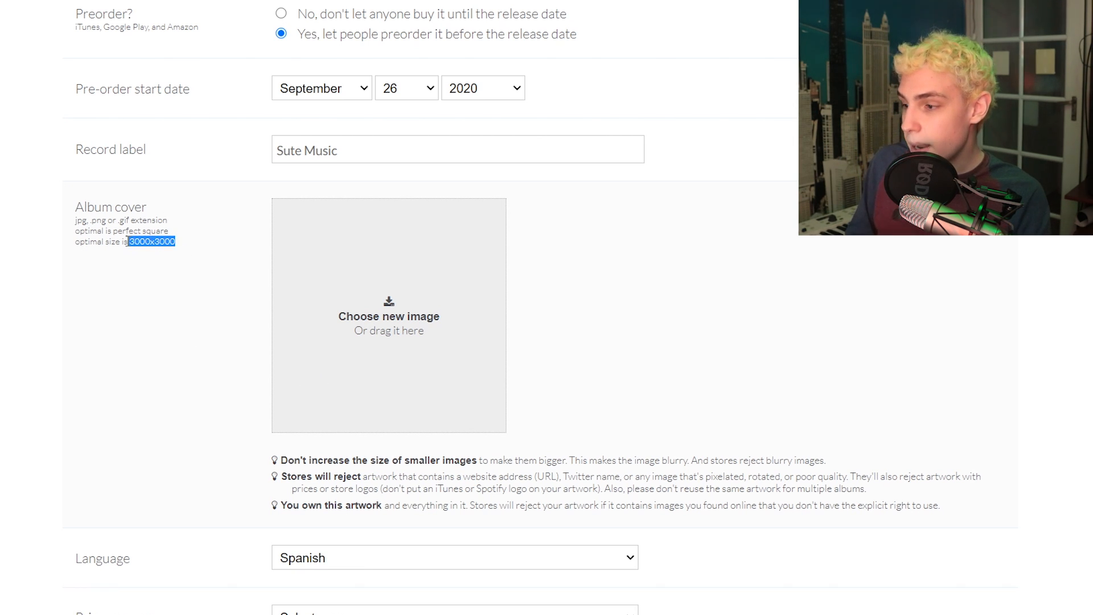
{"action": "left_click", "coordinate": [158, 294]}
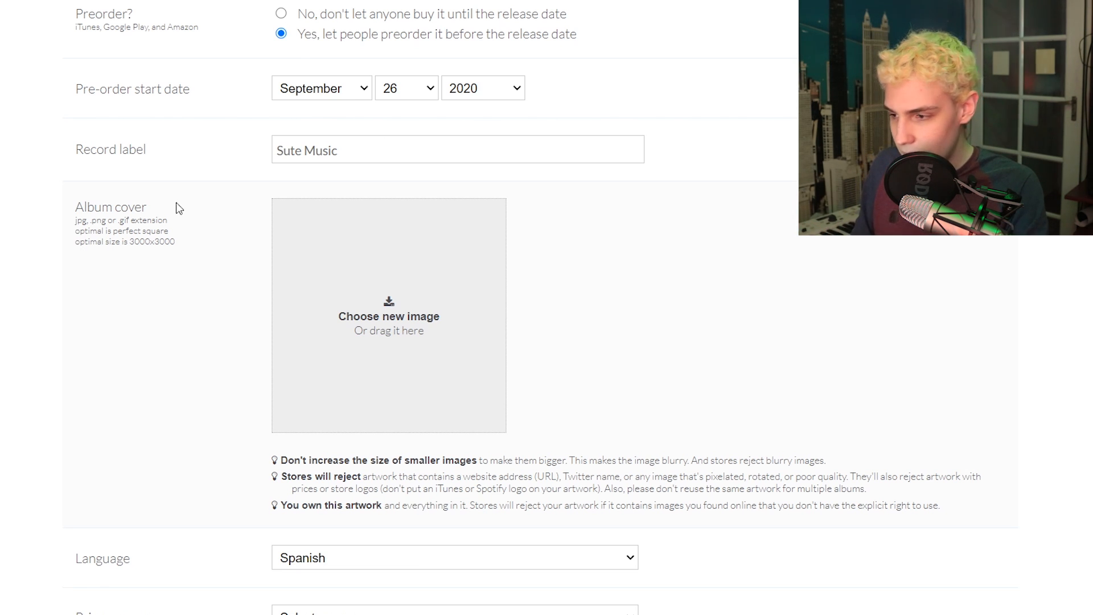
{"action": "scroll", "coordinate": [774, 442], "scroll_direction": "down", "scroll_amount": 1}
{"action": "key", "text": "ctrl+plus"}
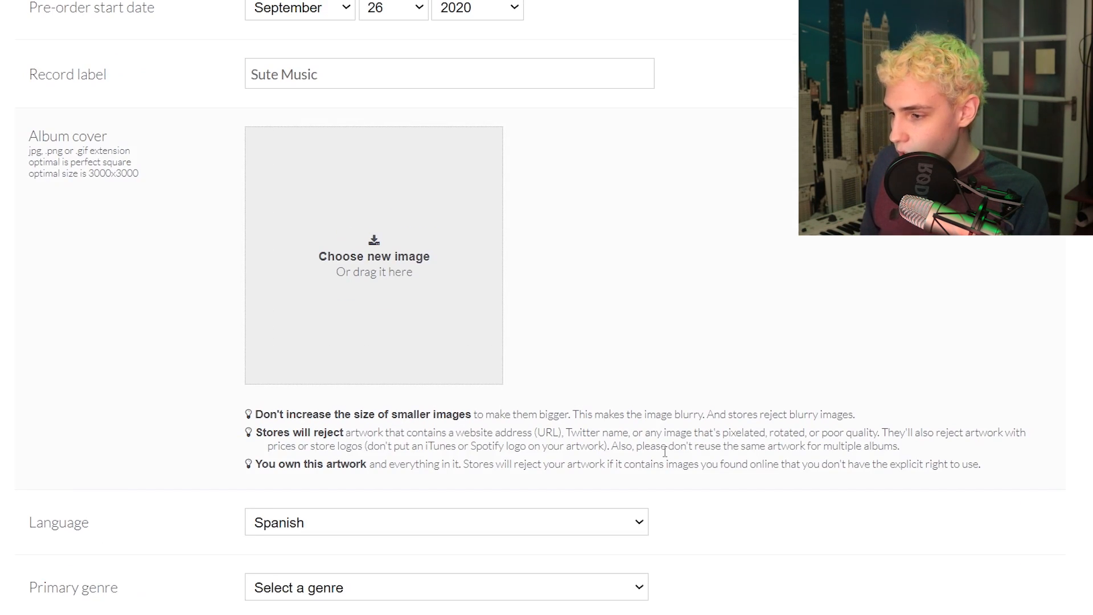
{"action": "scroll", "coordinate": [664, 451], "scroll_direction": "down", "scroll_amount": 1}
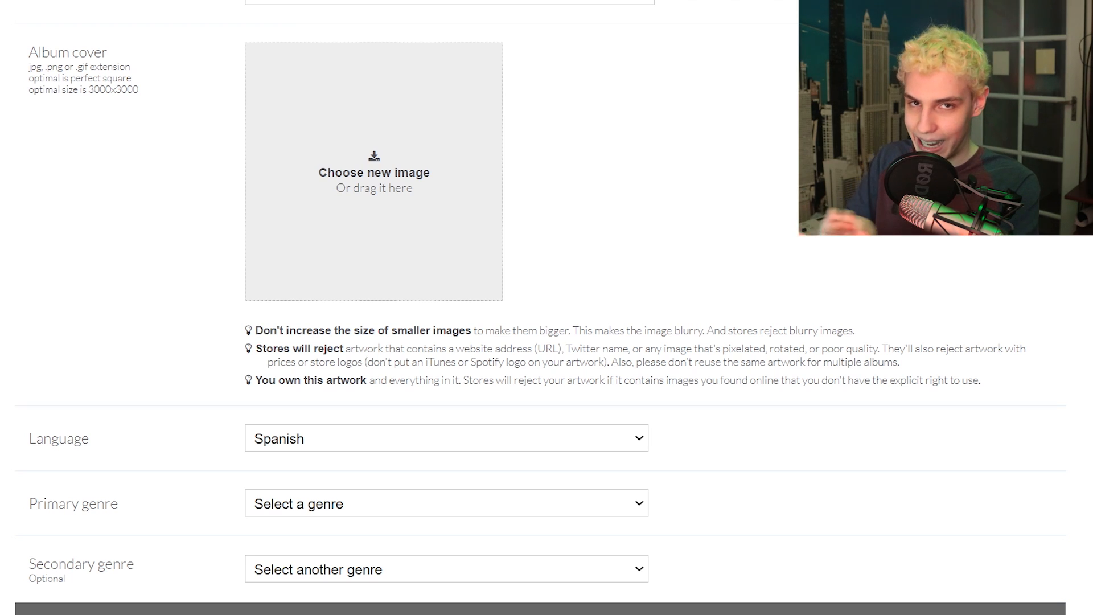
{"action": "triple_click", "coordinate": [617, 381]}
{"action": "left_click", "coordinate": [618, 380]}
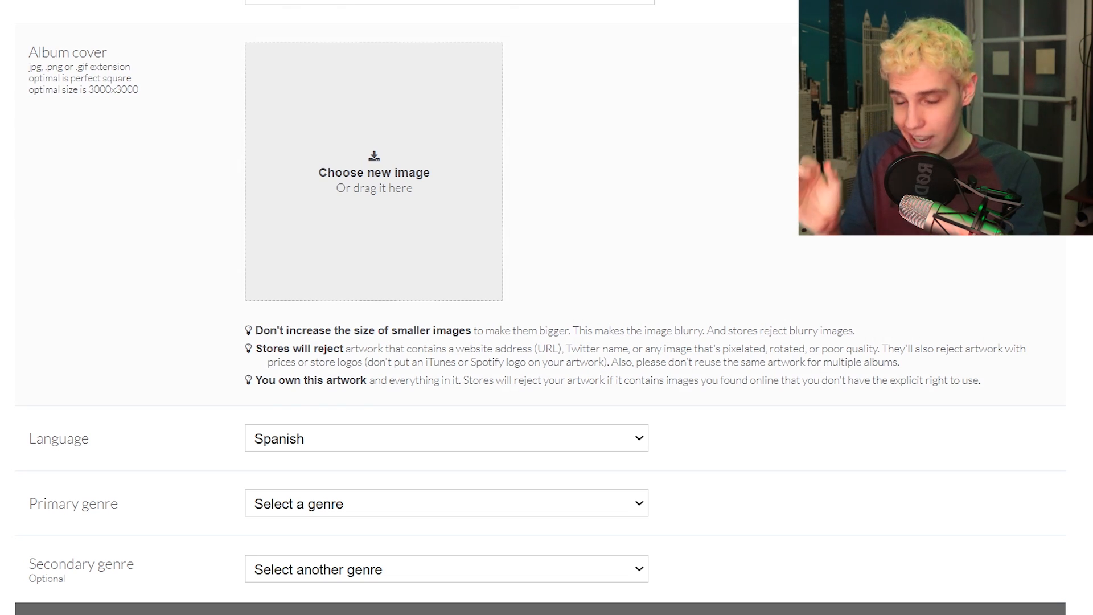
{"action": "scroll", "coordinate": [439, 274], "scroll_direction": "down", "scroll_amount": 3}
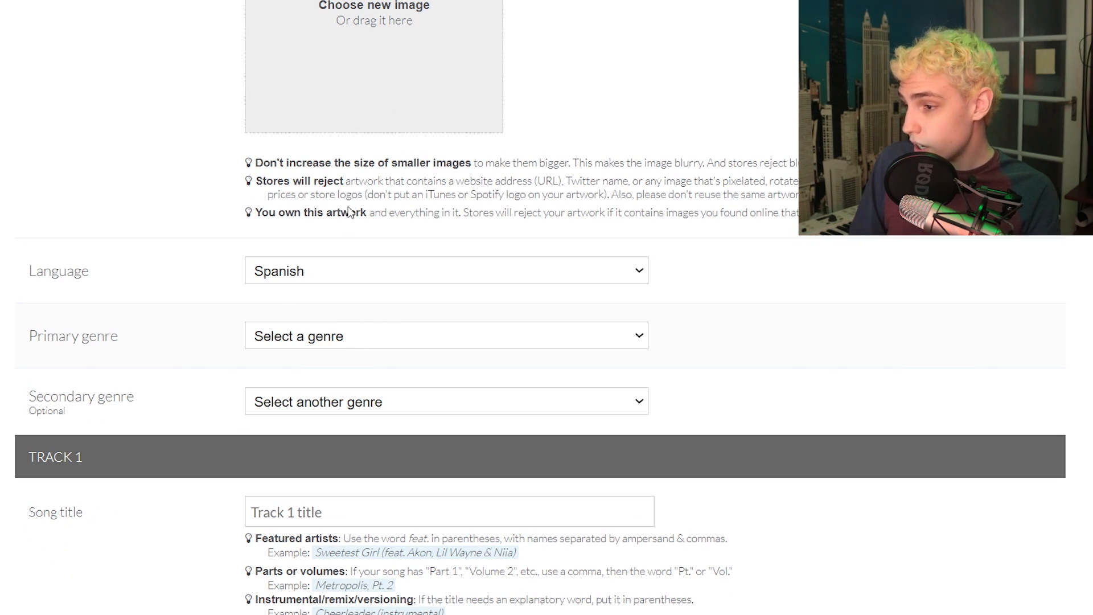
Set the single's primary genre to Jazz and its secondary genre to Rock.
{"action": "left_click", "coordinate": [342, 273]}
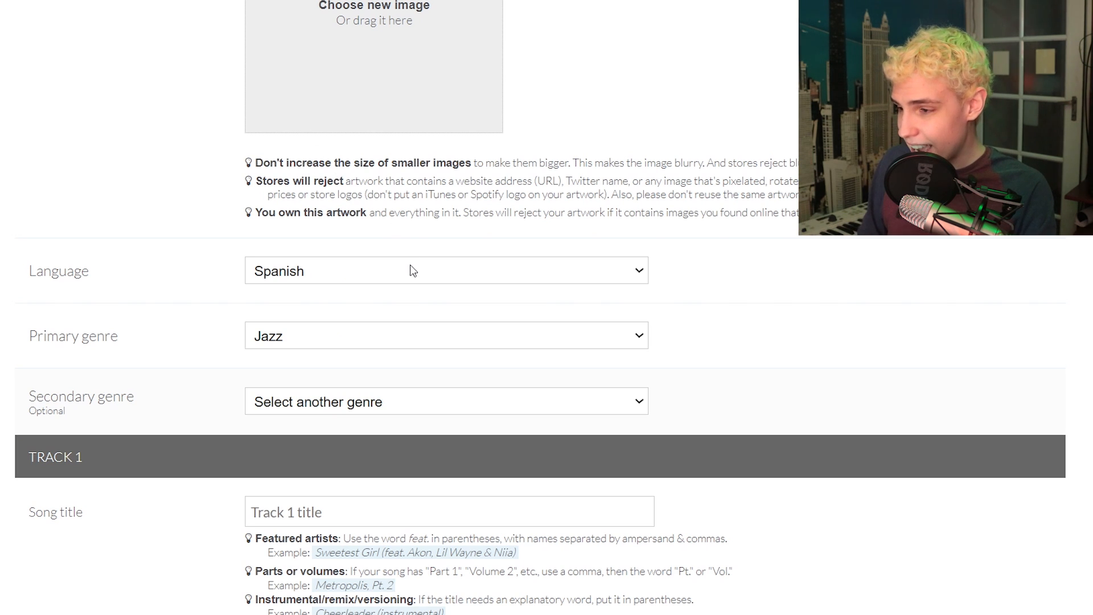
{"action": "left_click", "coordinate": [369, 334]}
{"action": "scroll", "coordinate": [404, 339], "scroll_direction": "down", "scroll_amount": 3}
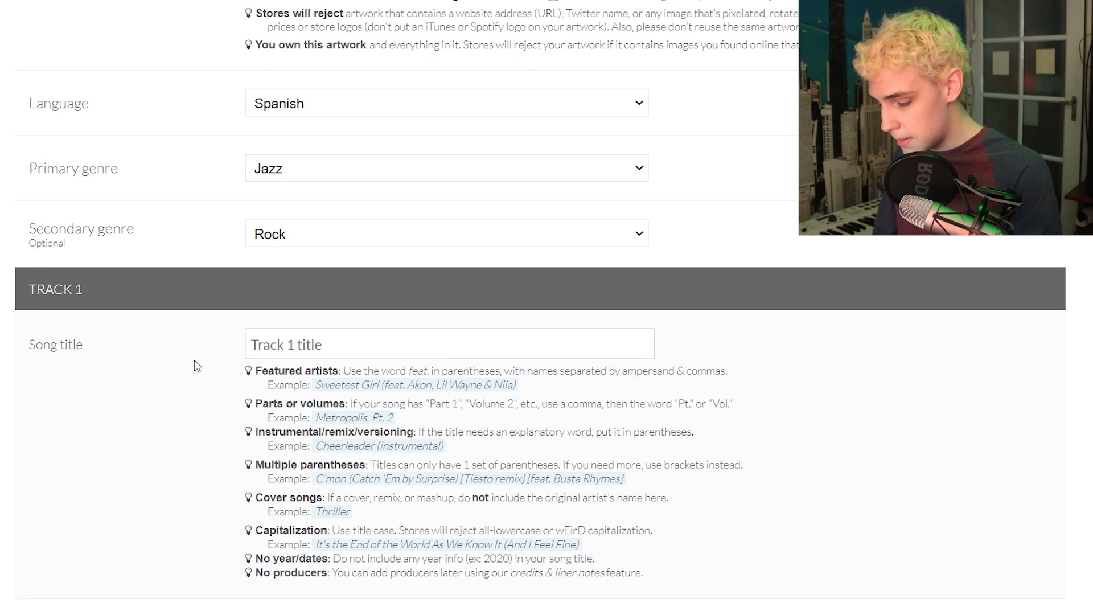
Enter "Dinero (feat. Mi Primo)" as the title of track 1, using the stores' featured-artist format.
{"action": "type", "text": "Dinero"}
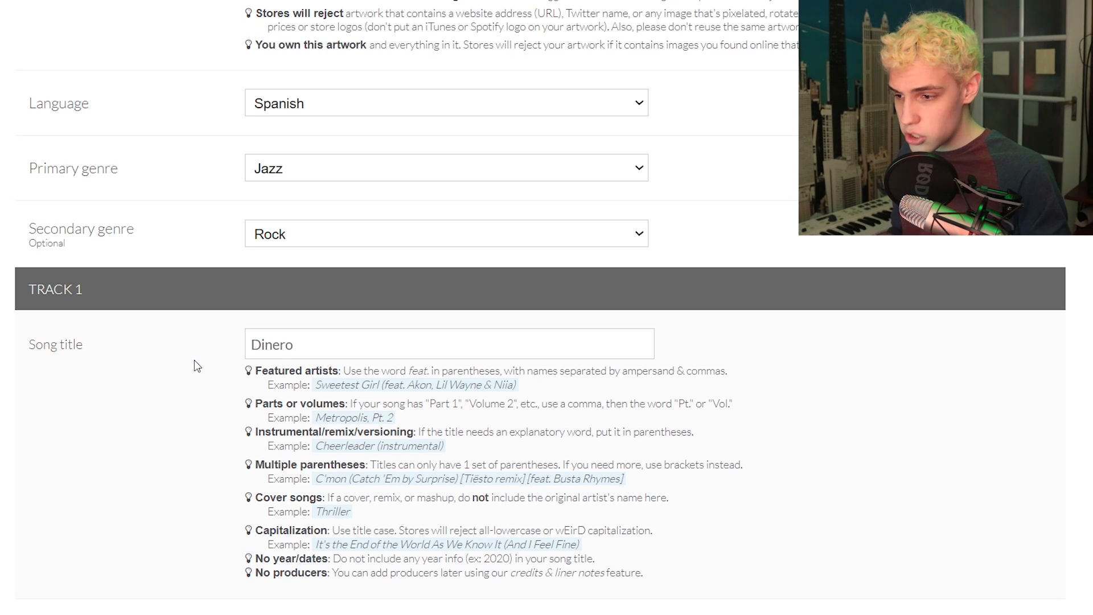
{"action": "scroll", "coordinate": [346, 302], "scroll_direction": "down", "scroll_amount": 1}
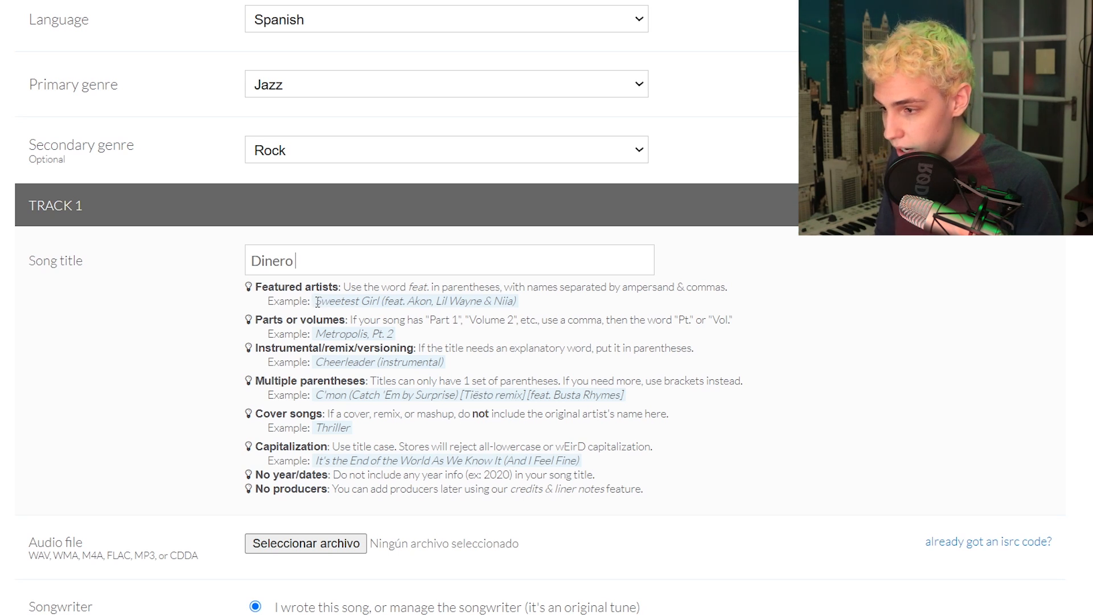
{"action": "left_click_drag", "start_coordinate": [317, 302], "coordinate": [512, 303]}
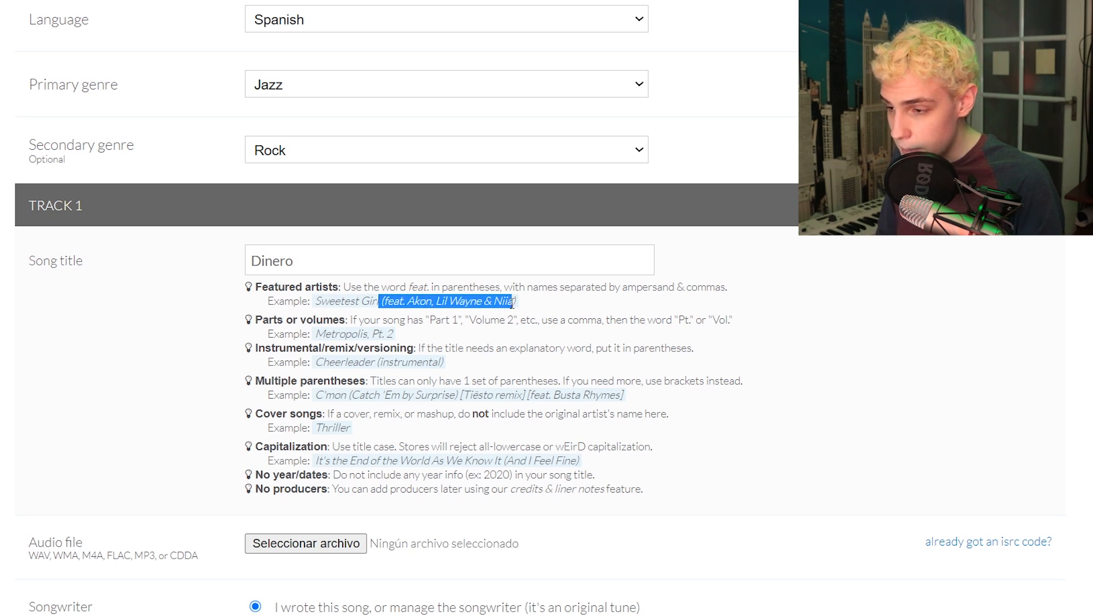
{"action": "left_click", "coordinate": [503, 264]}
{"action": "type", "text": "(f"}
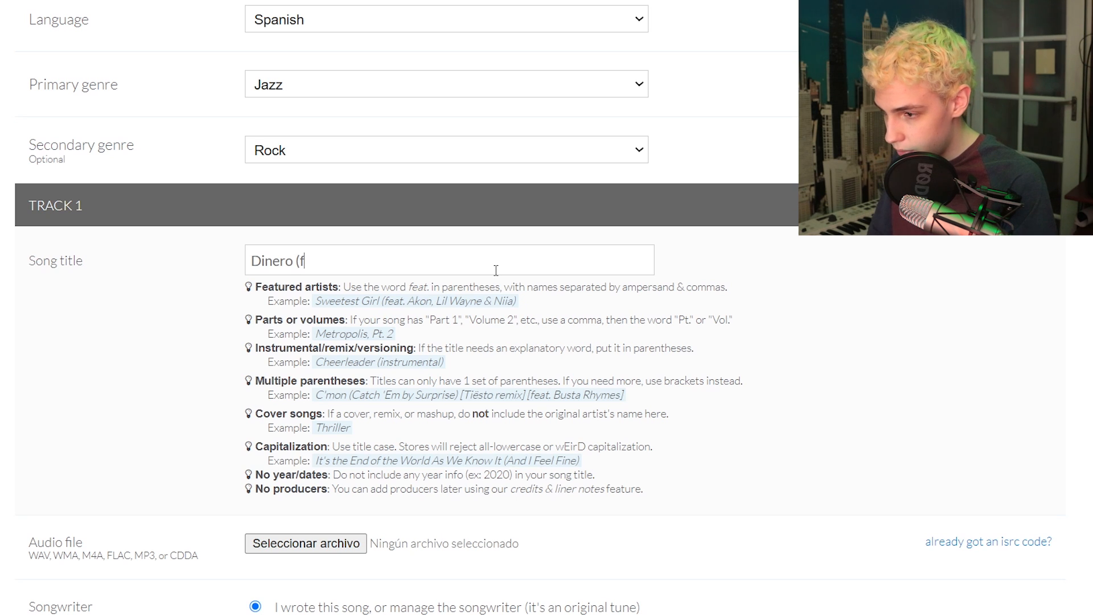
{"action": "type", "text": "eat."}
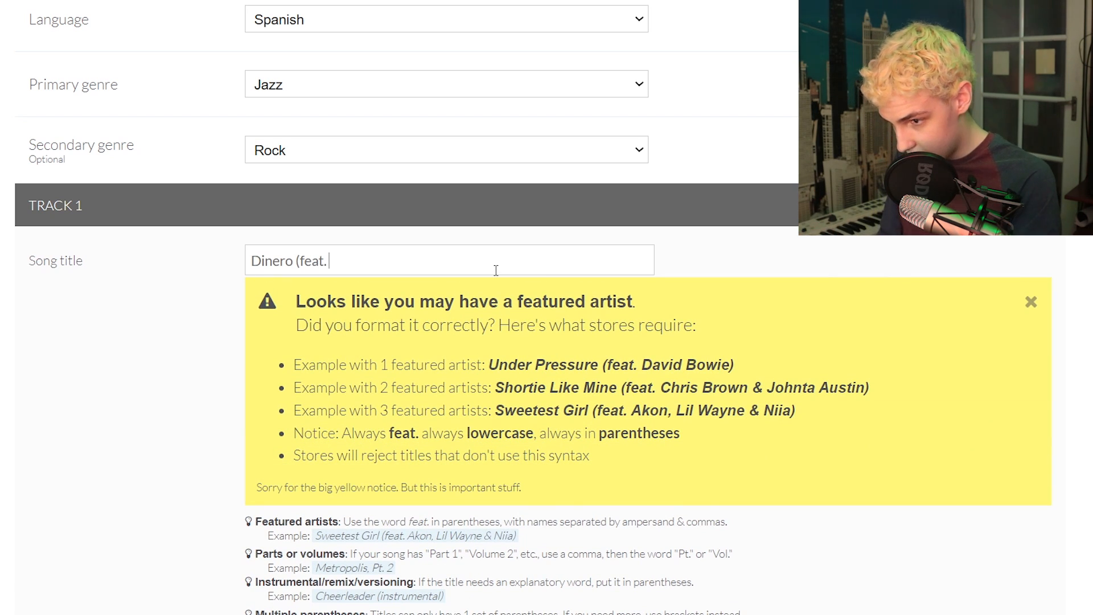
{"action": "type", "text": " Mi Primo)"}
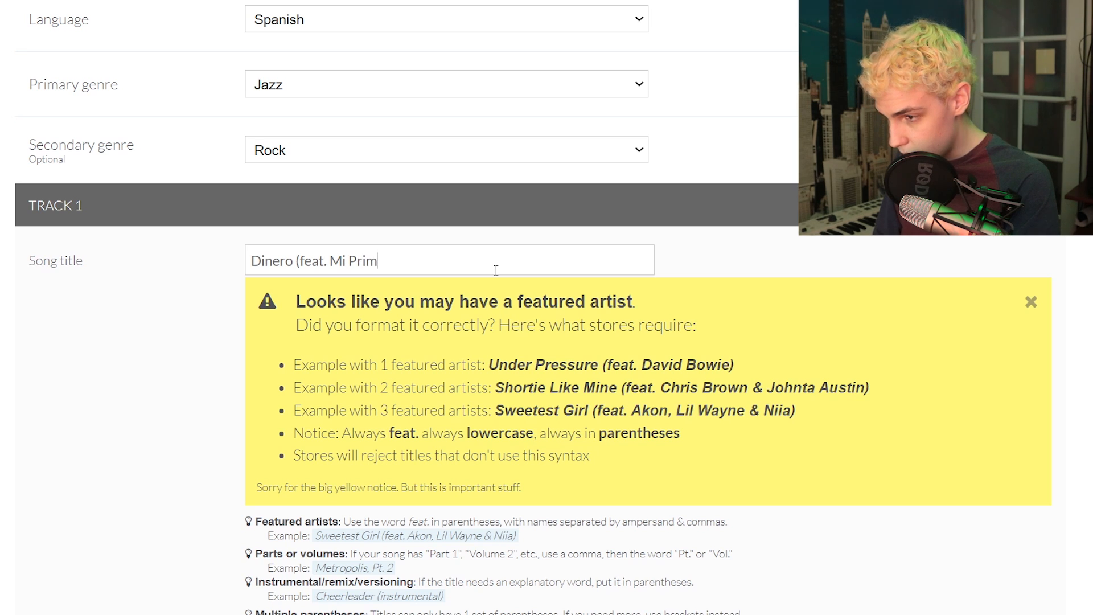
Examine the title formatting rules stores require for songs with featured artists.
{"action": "scroll", "coordinate": [496, 270], "scroll_direction": "down", "scroll_amount": 2}
{"action": "left_click_drag", "start_coordinate": [294, 280], "coordinate": [730, 352]}
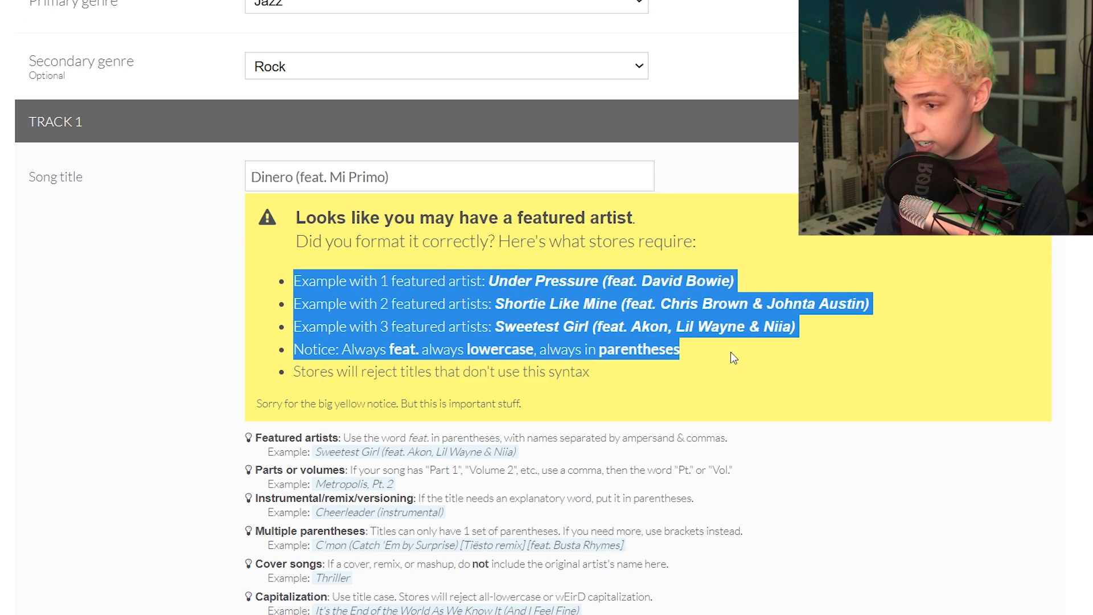
{"action": "left_click", "coordinate": [425, 368]}
{"action": "left_click_drag", "start_coordinate": [298, 373], "coordinate": [501, 375]}
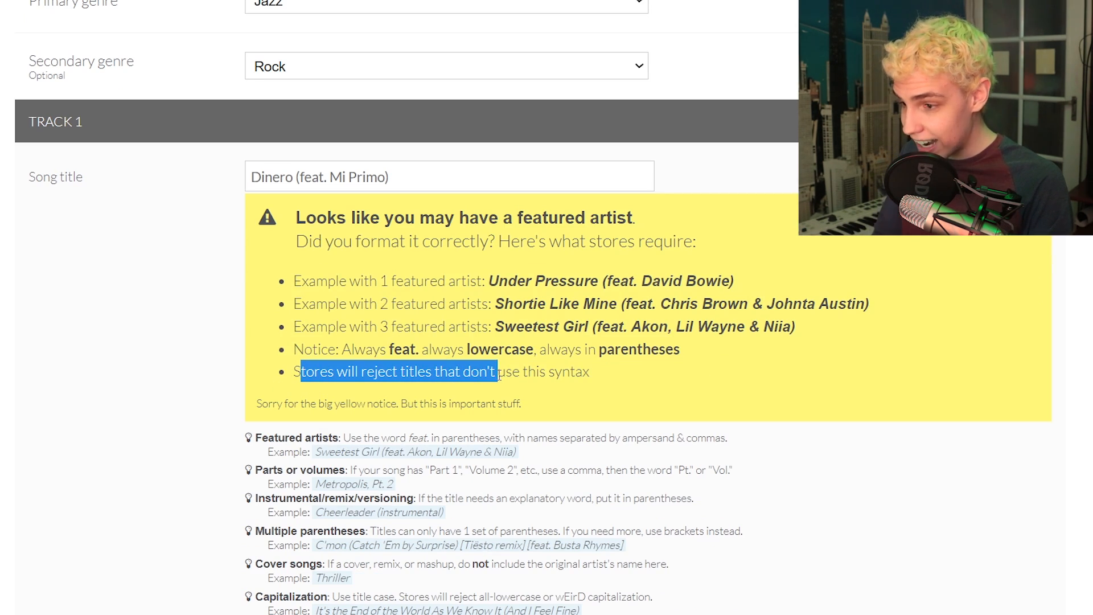
{"action": "left_click", "coordinate": [501, 375]}
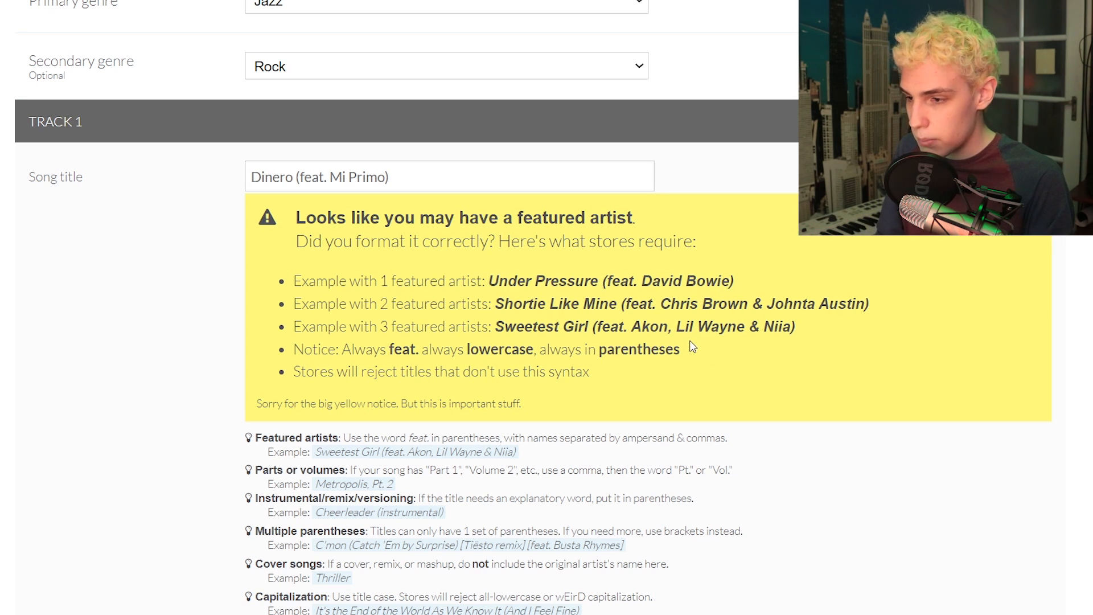
{"action": "left_click_drag", "start_coordinate": [704, 352], "coordinate": [289, 283]}
{"action": "left_click", "coordinate": [668, 404]}
{"action": "scroll", "coordinate": [666, 393], "scroll_direction": "down", "scroll_amount": 1}
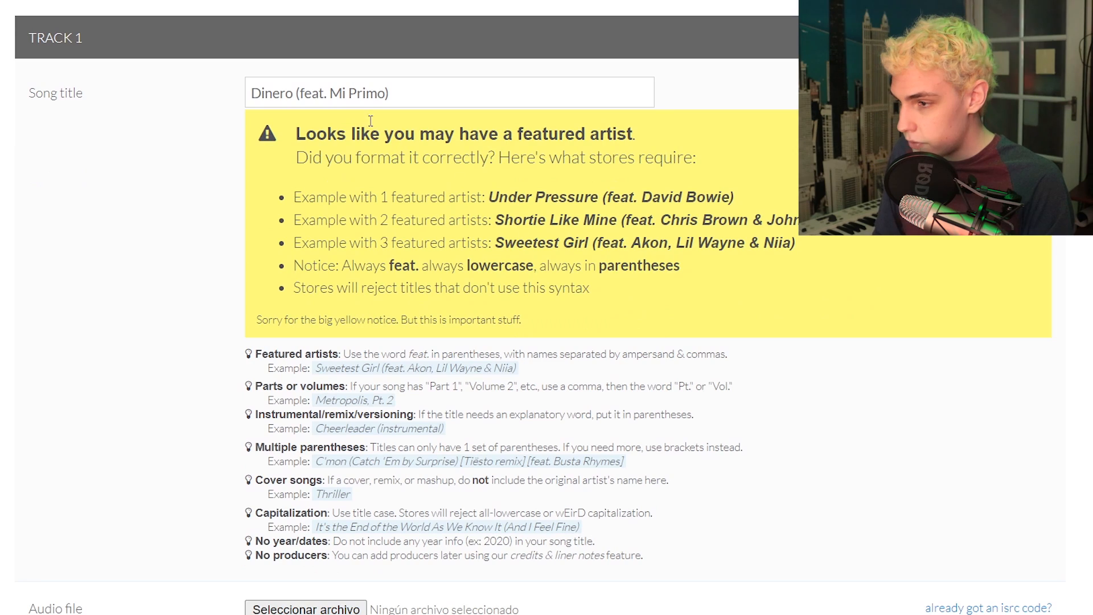
{"action": "left_click_drag", "start_coordinate": [436, 95], "coordinate": [215, 82]}
Examine the audio file formats accepted for the track upload.
{"action": "scroll", "coordinate": [123, 361], "scroll_direction": "down", "scroll_amount": 2}
{"action": "scroll", "coordinate": [126, 366], "scroll_direction": "down", "scroll_amount": 2}
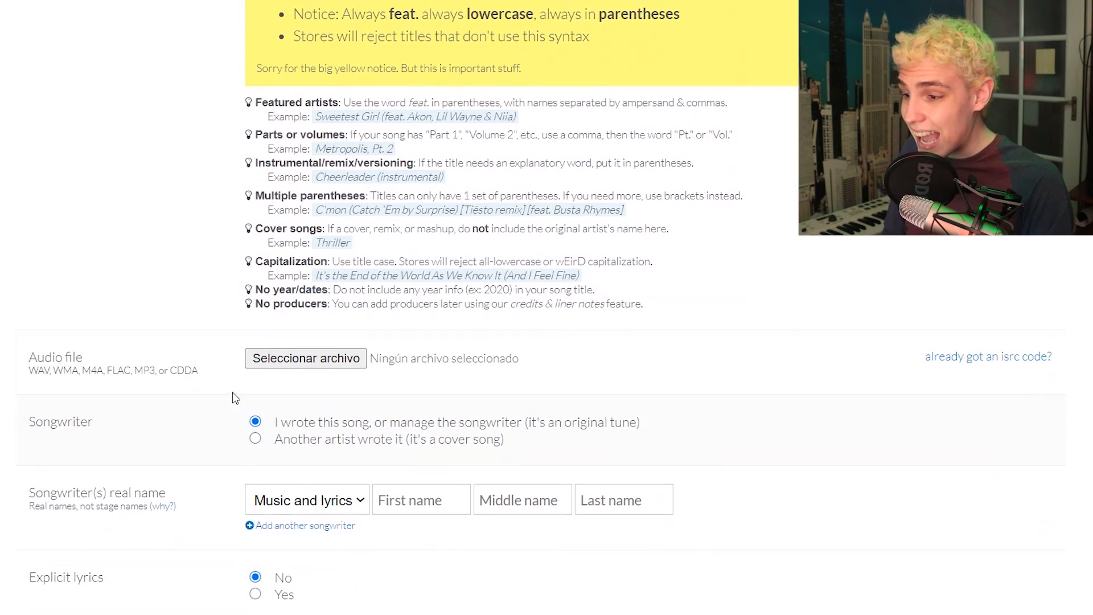
{"action": "left_click_drag", "start_coordinate": [27, 349], "coordinate": [204, 376]}
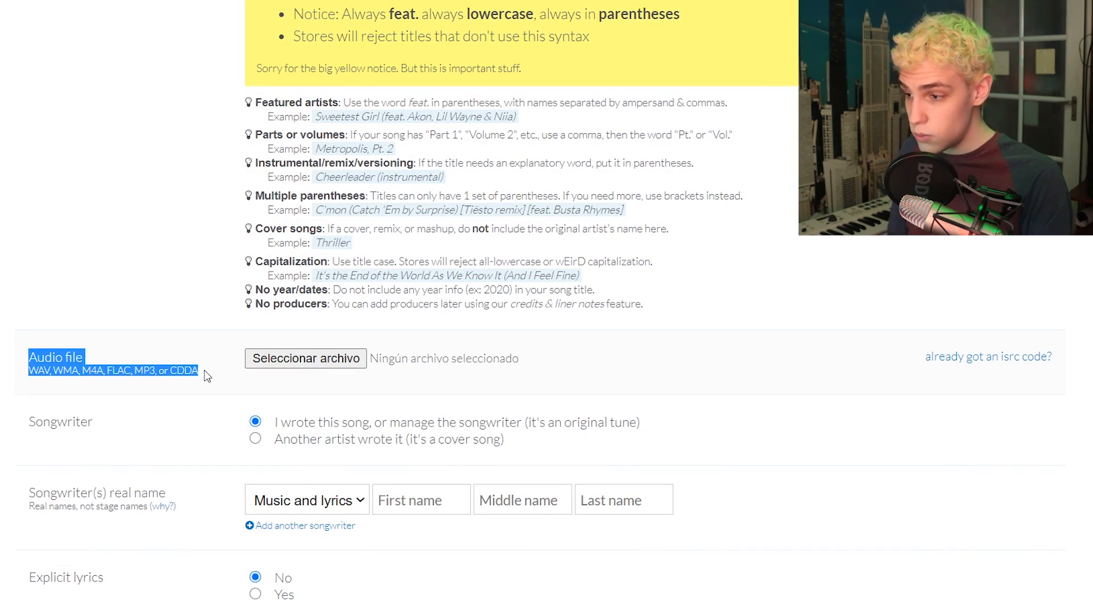
{"action": "left_click", "coordinate": [205, 370]}
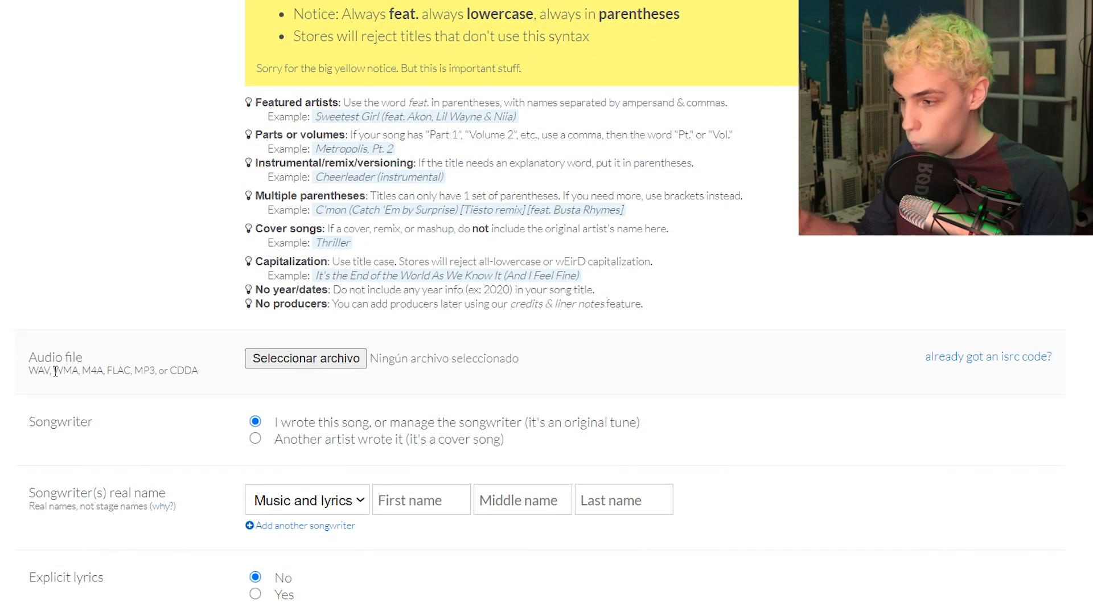
{"action": "left_click_drag", "start_coordinate": [113, 372], "coordinate": [123, 372]}
{"action": "left_click", "coordinate": [131, 369]}
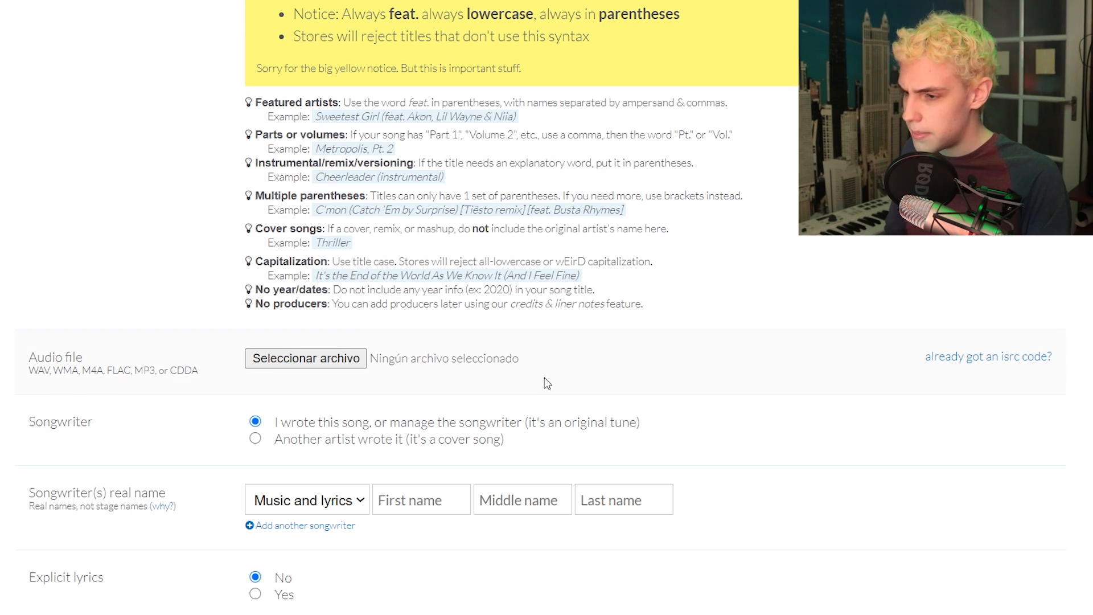
Try the cover song option, examine its licensing terms, fees and required fields, and restore the original tune option.
{"action": "scroll", "coordinate": [278, 294], "scroll_direction": "down", "scroll_amount": 2}
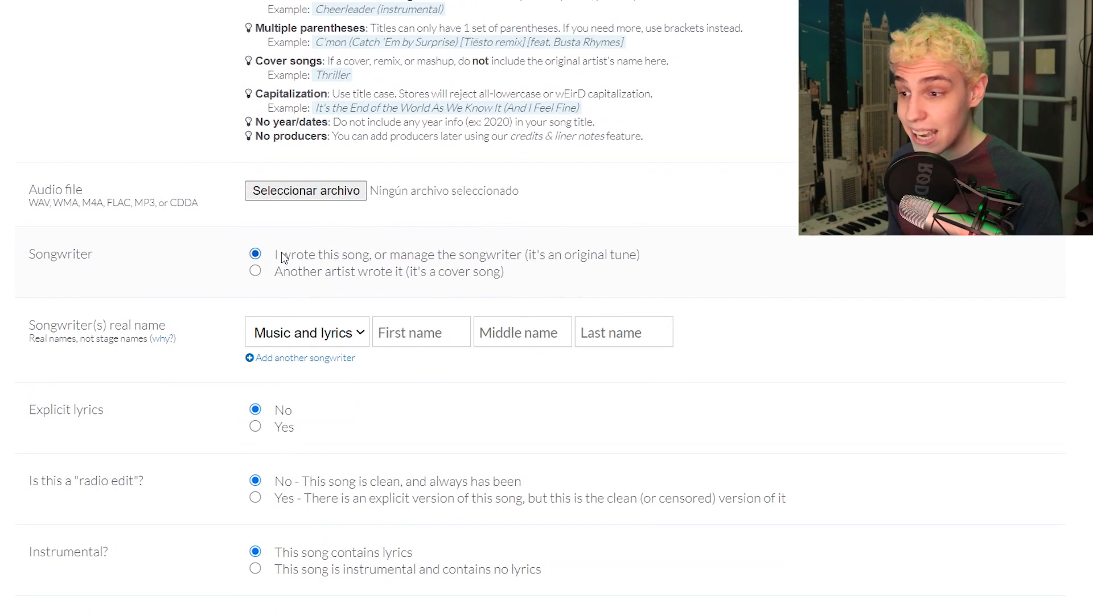
{"action": "left_click", "coordinate": [282, 274]}
{"action": "scroll", "coordinate": [262, 274], "scroll_direction": "down", "scroll_amount": 1}
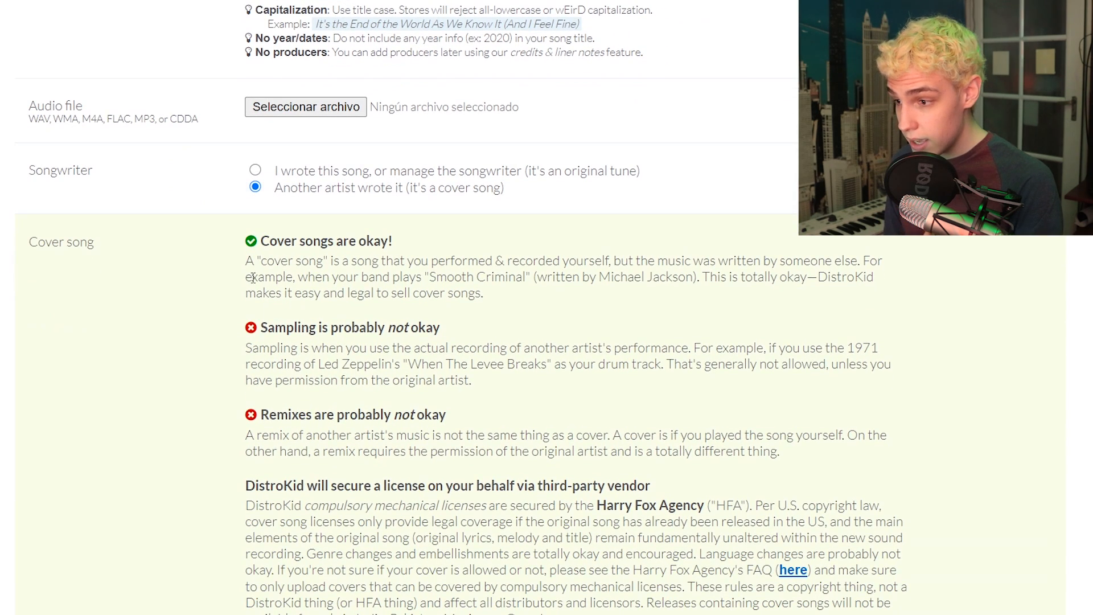
{"action": "left_click_drag", "start_coordinate": [247, 260], "coordinate": [514, 302]}
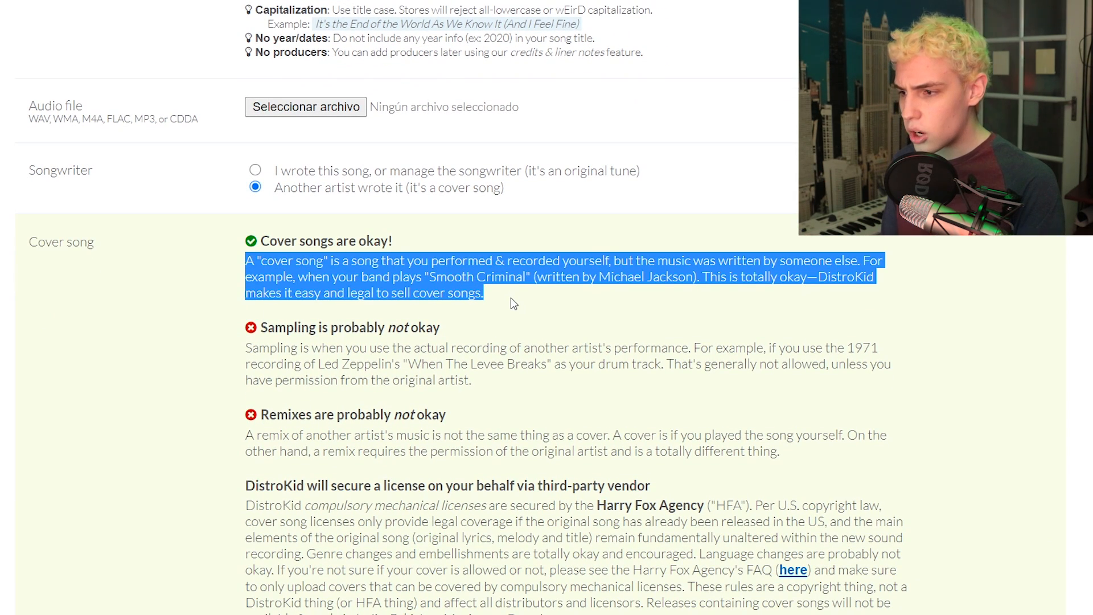
{"action": "left_click", "coordinate": [511, 298]}
{"action": "scroll", "coordinate": [513, 308], "scroll_direction": "down", "scroll_amount": 4}
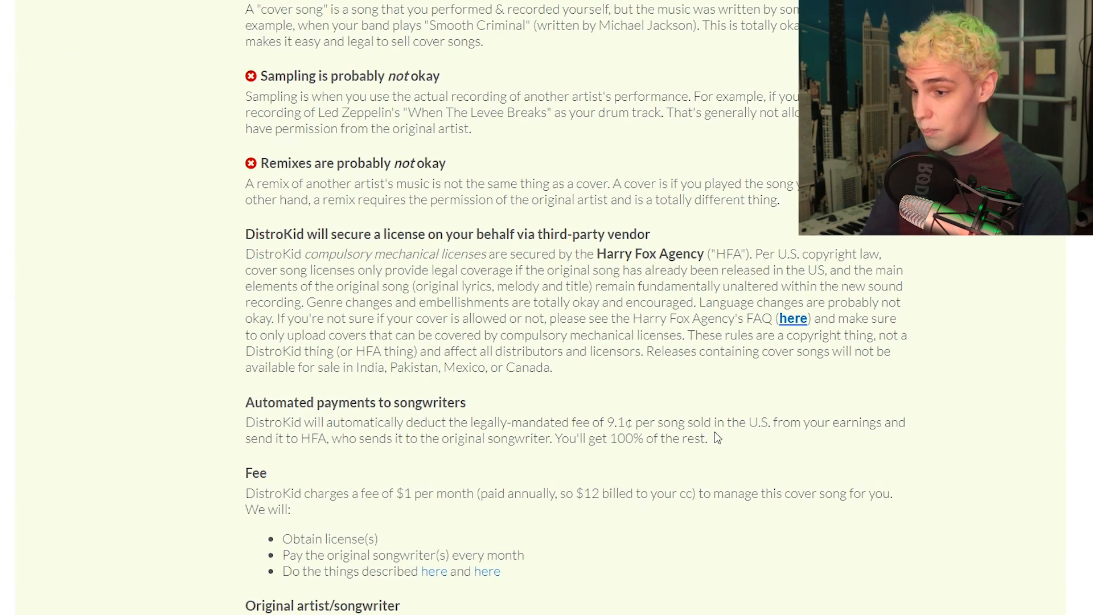
{"action": "scroll", "coordinate": [715, 437], "scroll_direction": "down", "scroll_amount": 4}
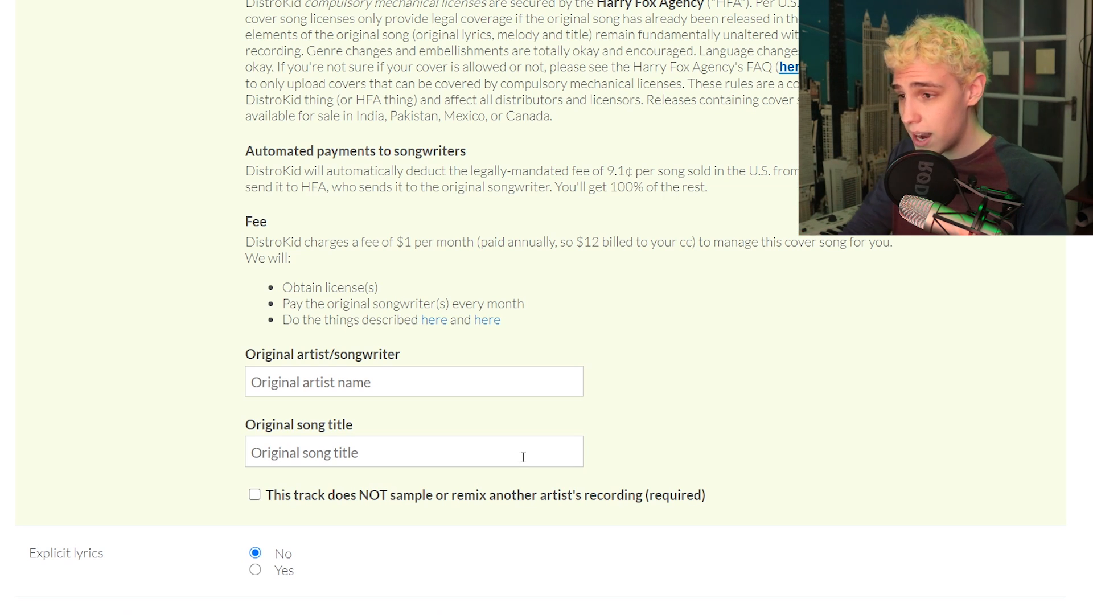
{"action": "scroll", "coordinate": [569, 450], "scroll_direction": "up", "scroll_amount": 7}
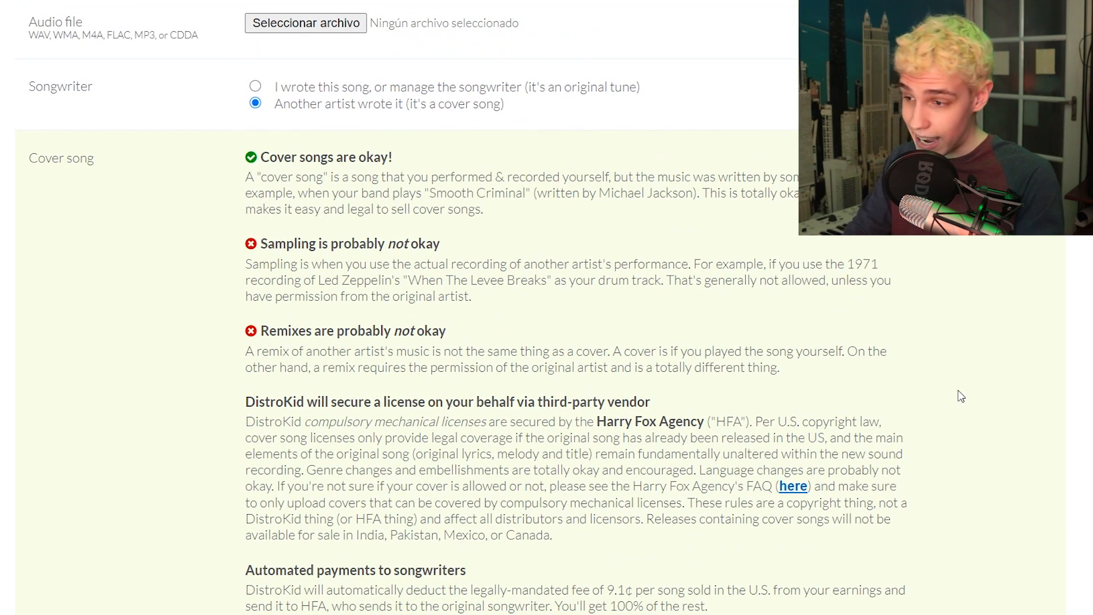
{"action": "scroll", "coordinate": [959, 397], "scroll_direction": "down", "scroll_amount": 1}
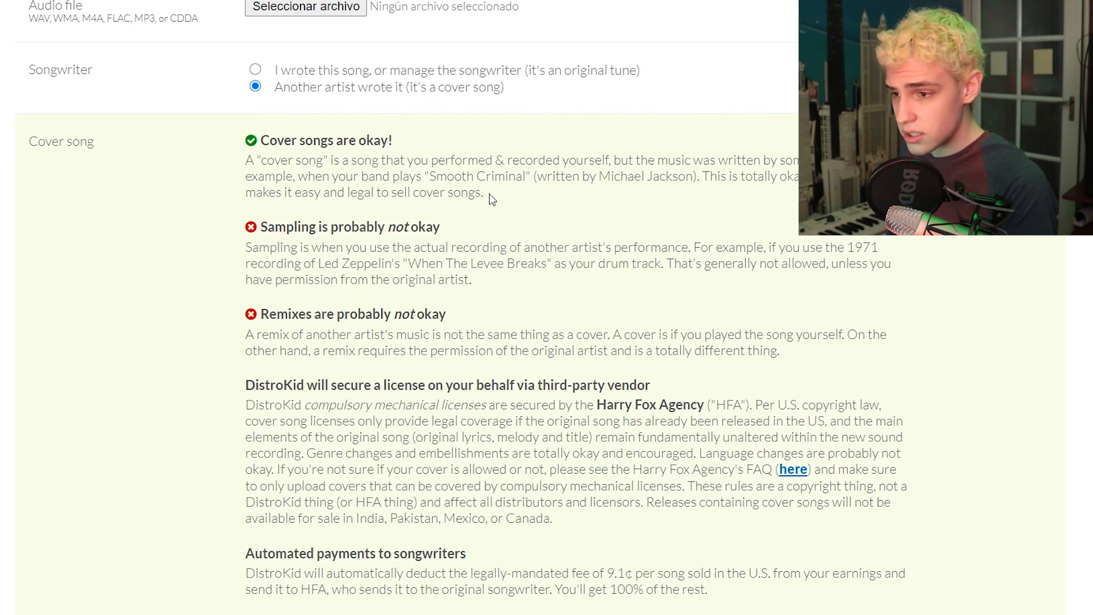
{"action": "scroll", "coordinate": [493, 198], "scroll_direction": "down", "scroll_amount": 9}
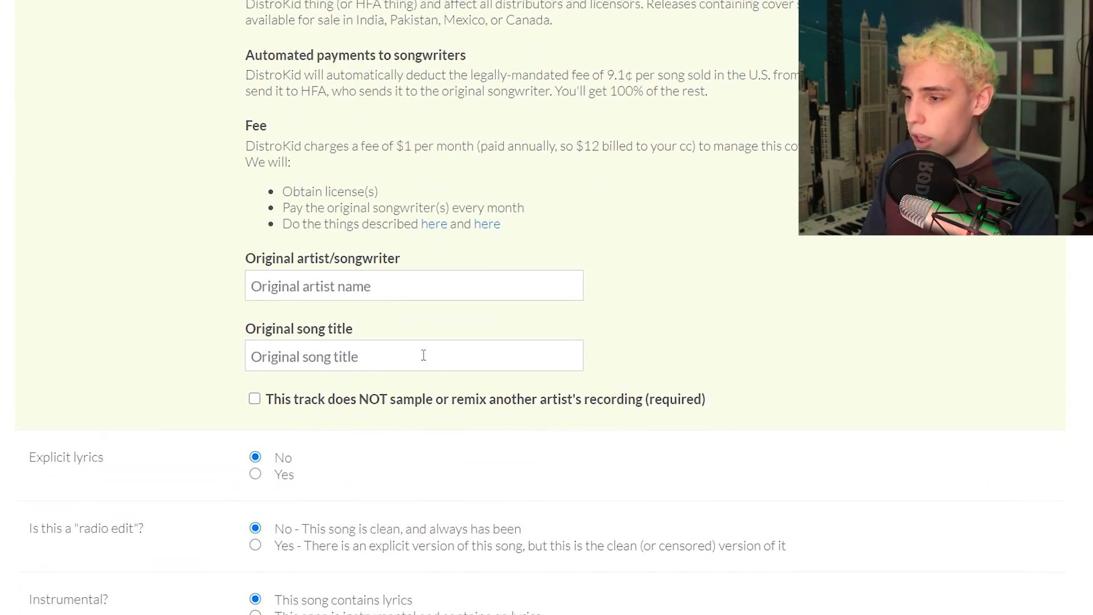
{"action": "scroll", "coordinate": [423, 355], "scroll_direction": "up", "scroll_amount": 11}
{"action": "left_click", "coordinate": [255, 237]}
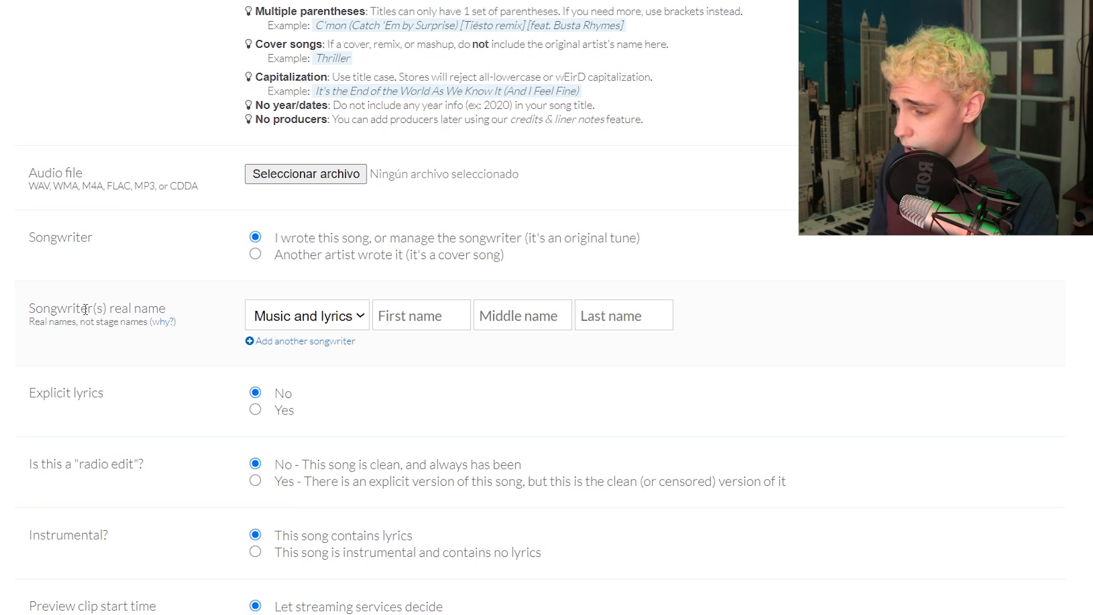
Enter the songwriter's real first and last name for music and lyrics, leaving the middle name empty.
{"action": "left_click", "coordinate": [419, 321]}
{"action": "type", "text": "Peed"}
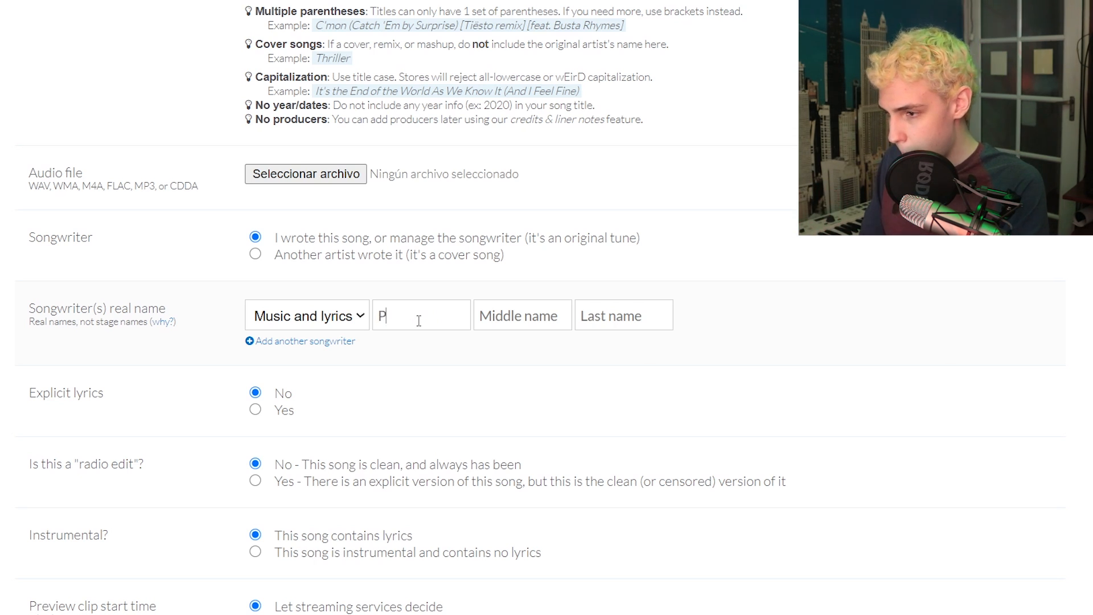
{"action": "key", "text": "BackSpace"}
{"action": "key", "text": "BackSpace"}
{"action": "type", "text": "dro"}
{"action": "key", "text": "Tab"}
{"action": "key", "text": "Tab"}
{"action": "type", "text": "Juan"}
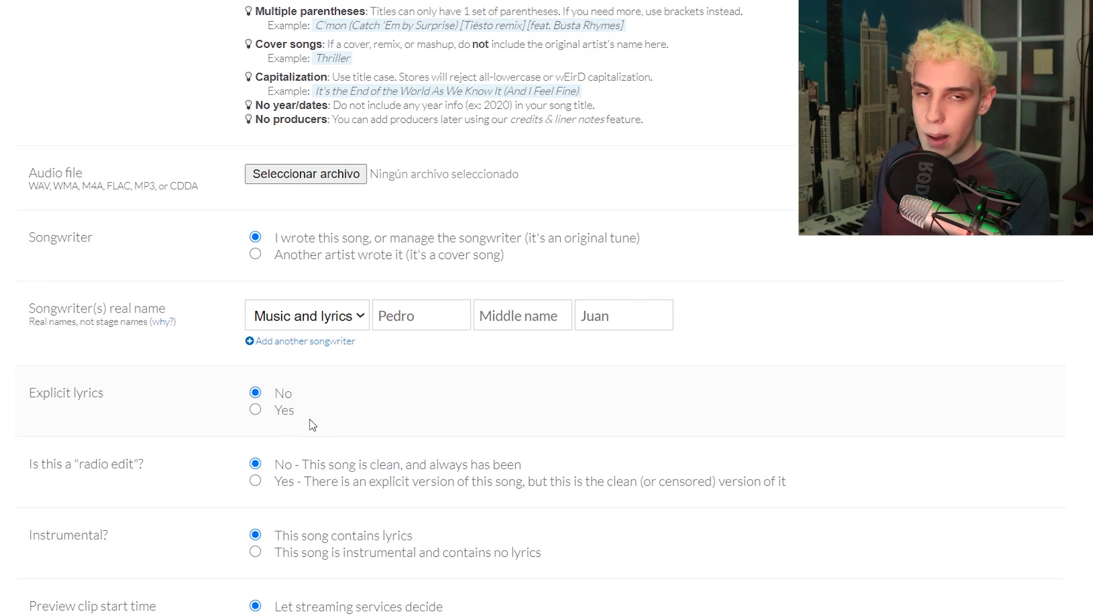
Try a custom preview clip start, return the choice to the streaming services, and set the track price to $0.69.
{"action": "scroll", "coordinate": [234, 418], "scroll_direction": "down", "scroll_amount": 1}
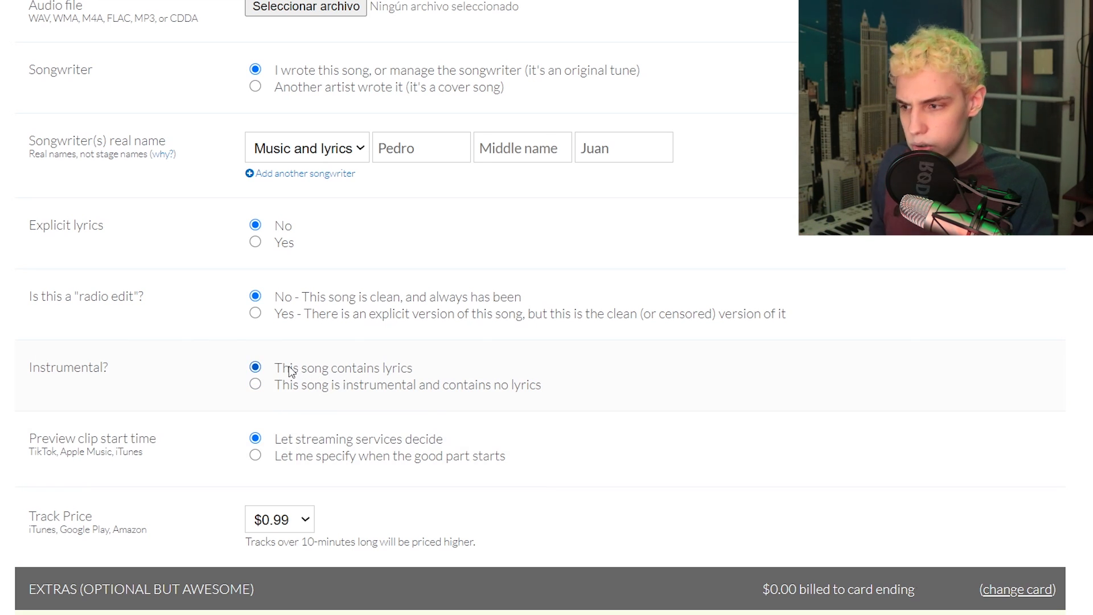
{"action": "scroll", "coordinate": [280, 387], "scroll_direction": "down", "scroll_amount": 3}
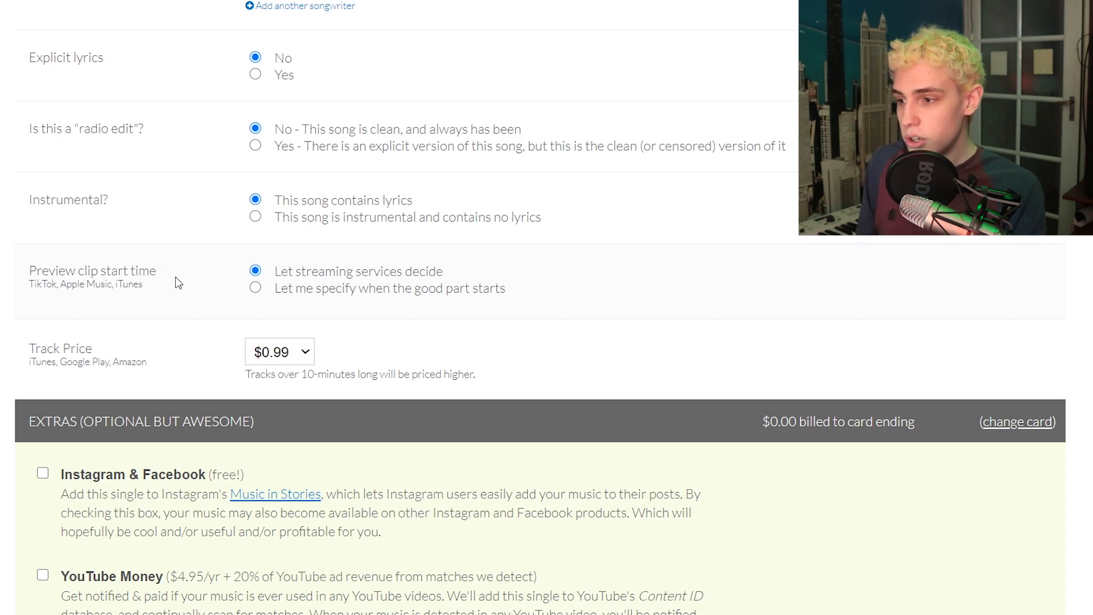
{"action": "left_click", "coordinate": [342, 291]}
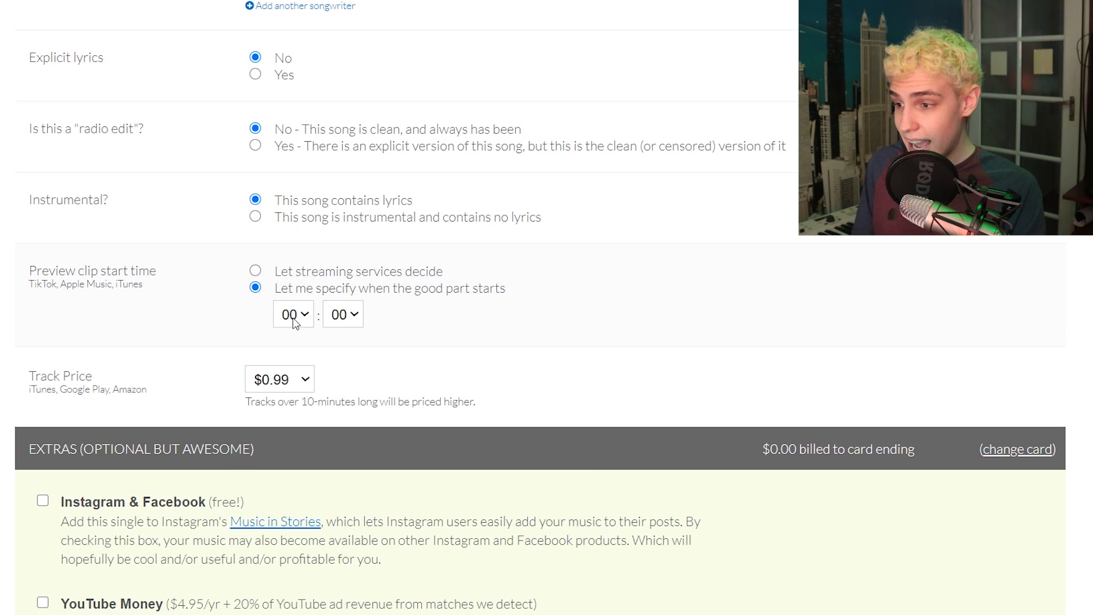
{"action": "left_click", "coordinate": [272, 272]}
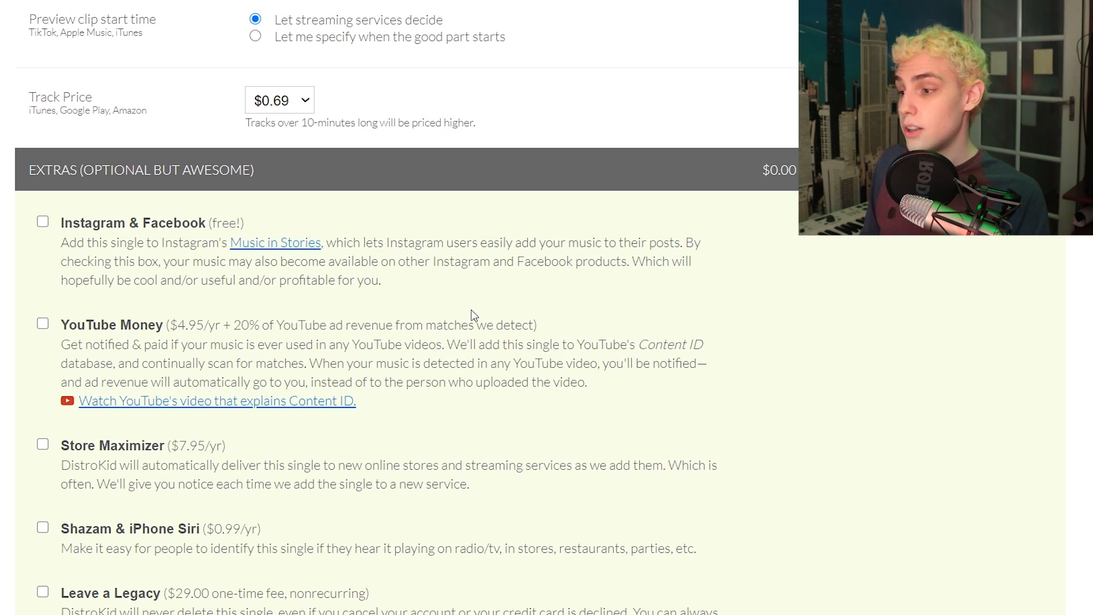
Select the free Instagram & Facebook extra and examine the remaining paid extras and the mandatory checkboxes.
{"action": "scroll", "coordinate": [241, 162], "scroll_direction": "down", "scroll_amount": 1}
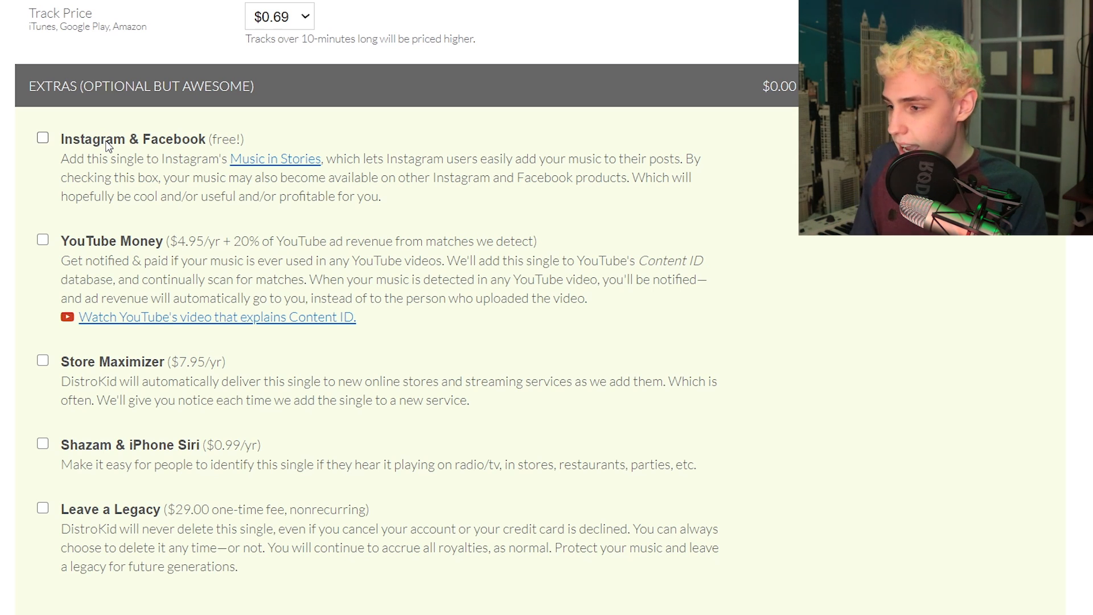
{"action": "left_click", "coordinate": [128, 144]}
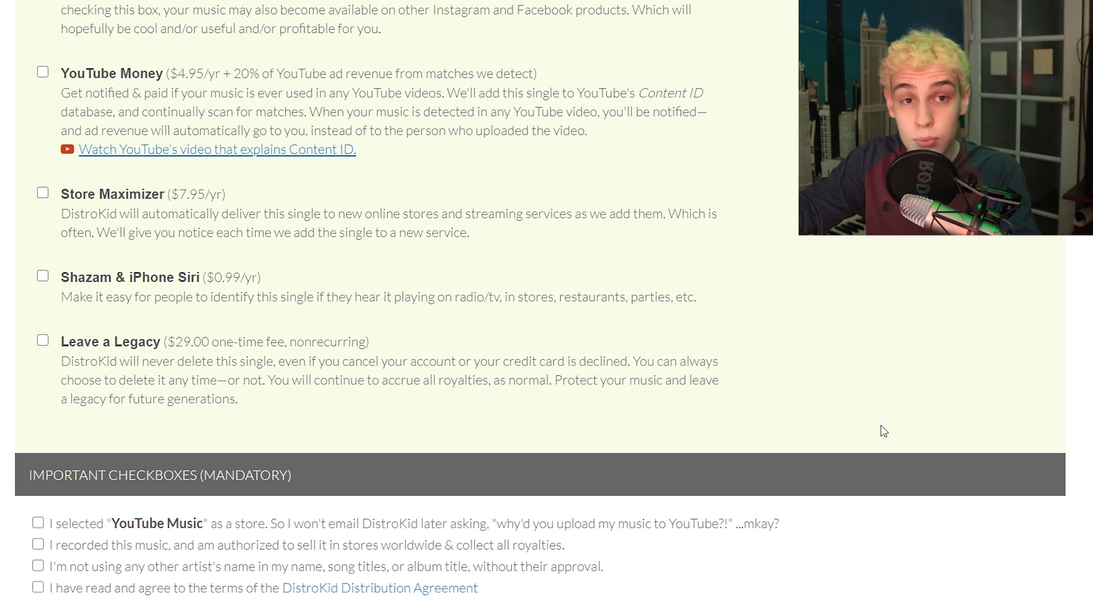
{"action": "scroll", "coordinate": [921, 353], "scroll_direction": "down", "scroll_amount": 1}
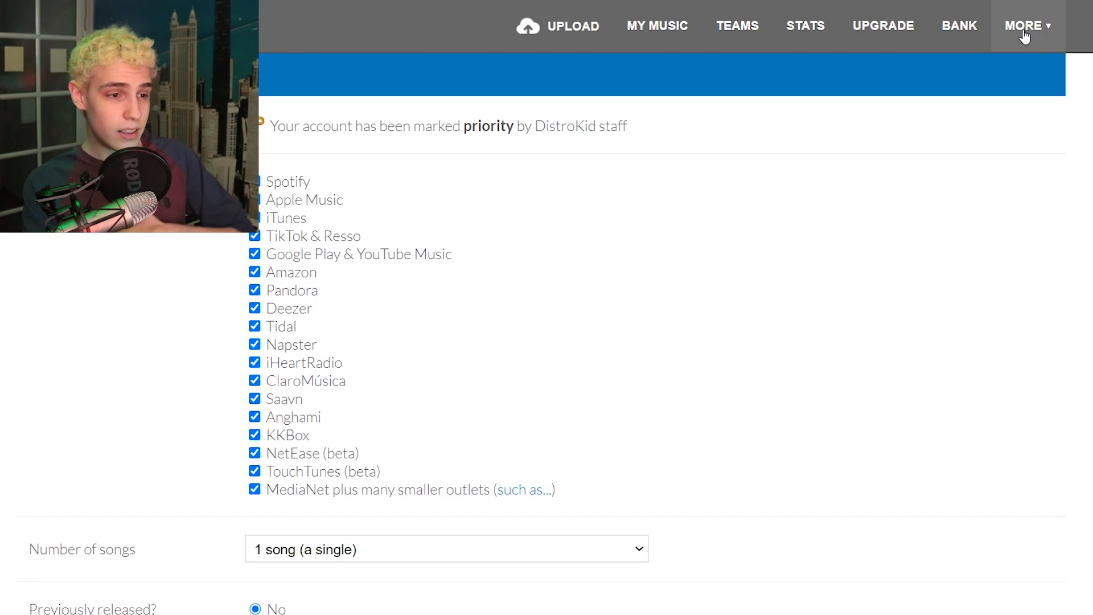
Browse the list of additional DistroKid features and open the Streaming Service Goodies page.
{"action": "left_click", "coordinate": [1048, 45]}
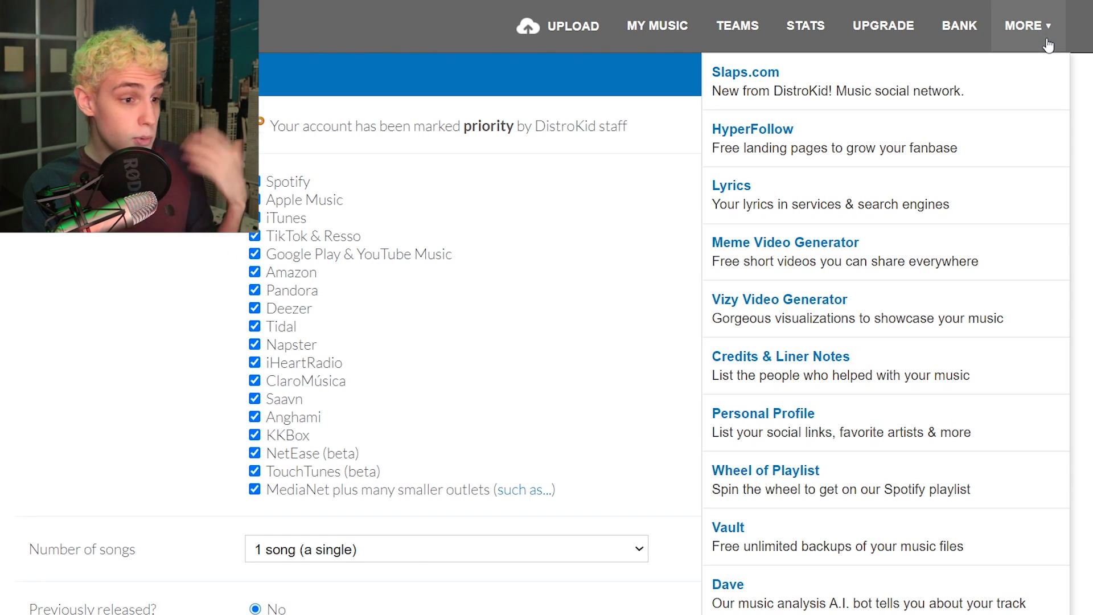
{"action": "scroll", "coordinate": [1008, 114], "scroll_direction": "down", "scroll_amount": 2}
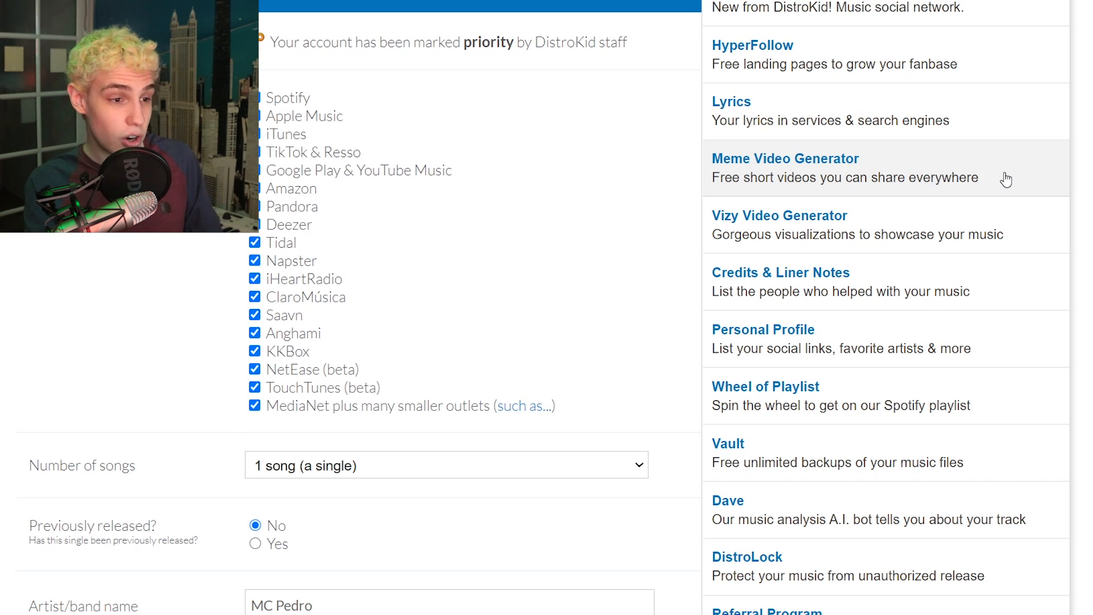
{"action": "scroll", "coordinate": [863, 171], "scroll_direction": "down", "scroll_amount": 6}
{"action": "left_click", "coordinate": [743, 417]}
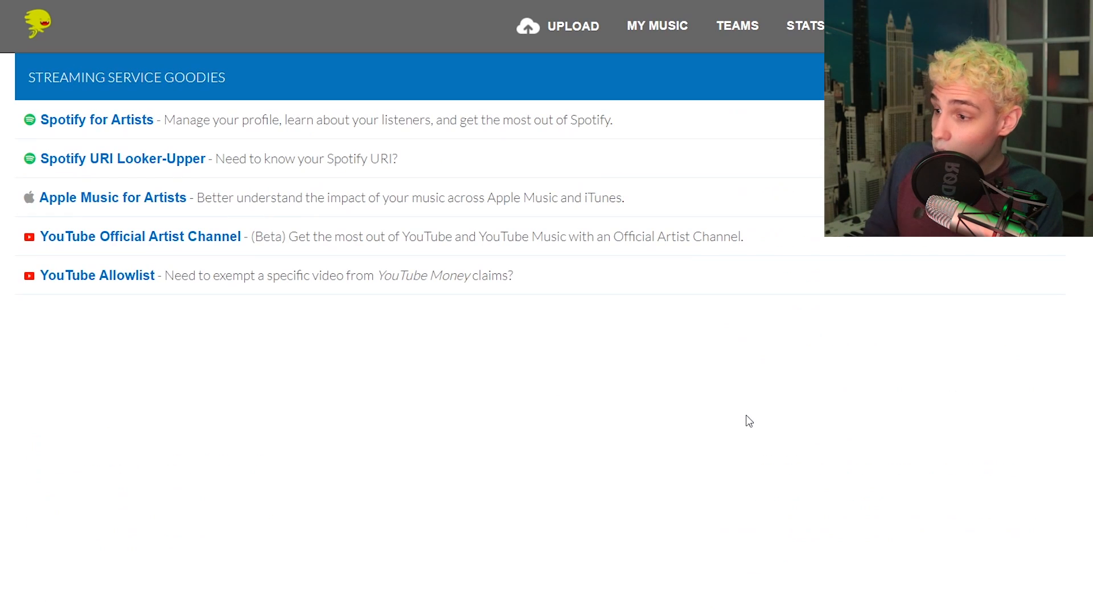